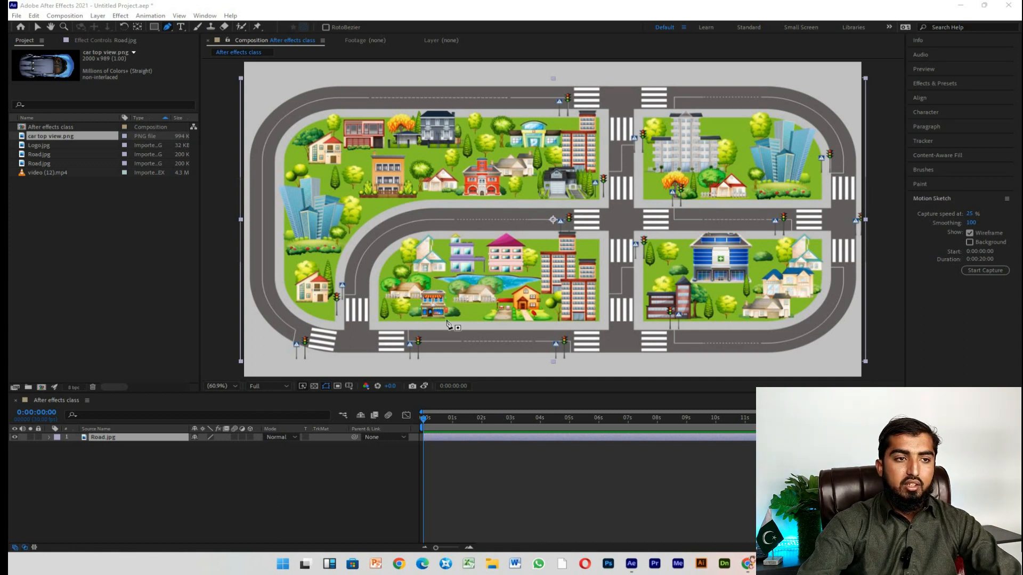
- Place car top view.png on a layer above Road.jpg and scale it down to sit on the map's bottom road
{"action": "left_click_drag", "start_coordinate": [48, 138], "coordinate": [139, 463]}
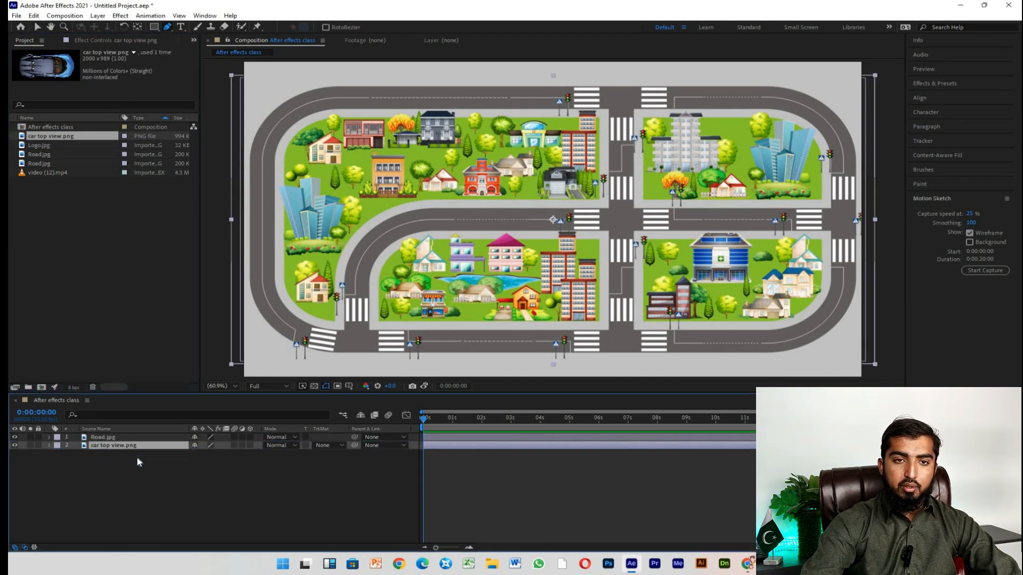
{"action": "left_click_drag", "start_coordinate": [114, 446], "coordinate": [117, 436]}
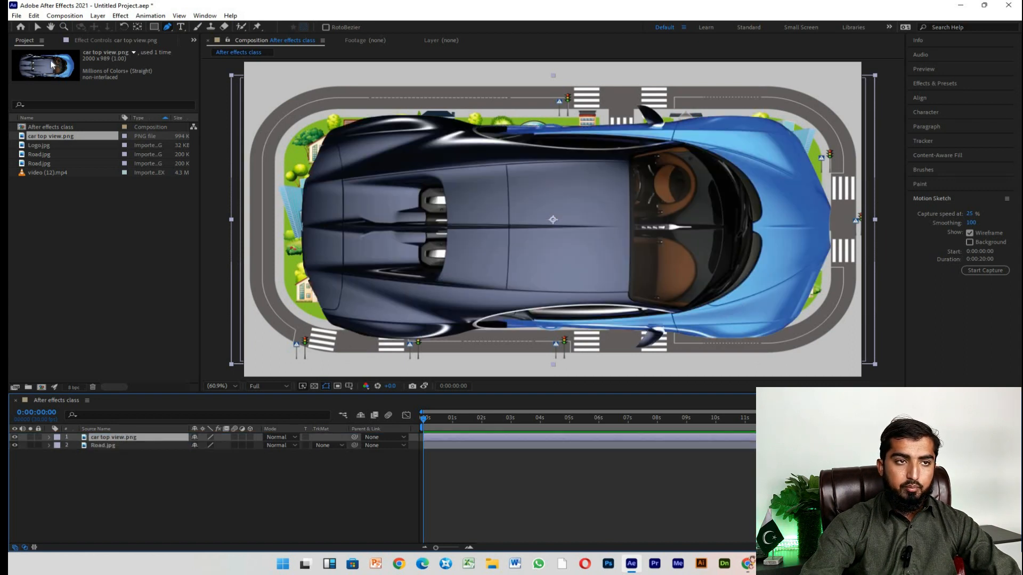
{"action": "left_click", "coordinate": [36, 28]}
{"action": "left_click", "coordinate": [494, 206]}
{"action": "mouse_move", "coordinate": [726, 207]}
{"action": "left_mouse_down"}
{"action": "mouse_move", "coordinate": [695, 215]}
{"action": "mouse_move", "coordinate": [723, 230]}
{"action": "mouse_move", "coordinate": [731, 216]}
{"action": "left_mouse_up"}
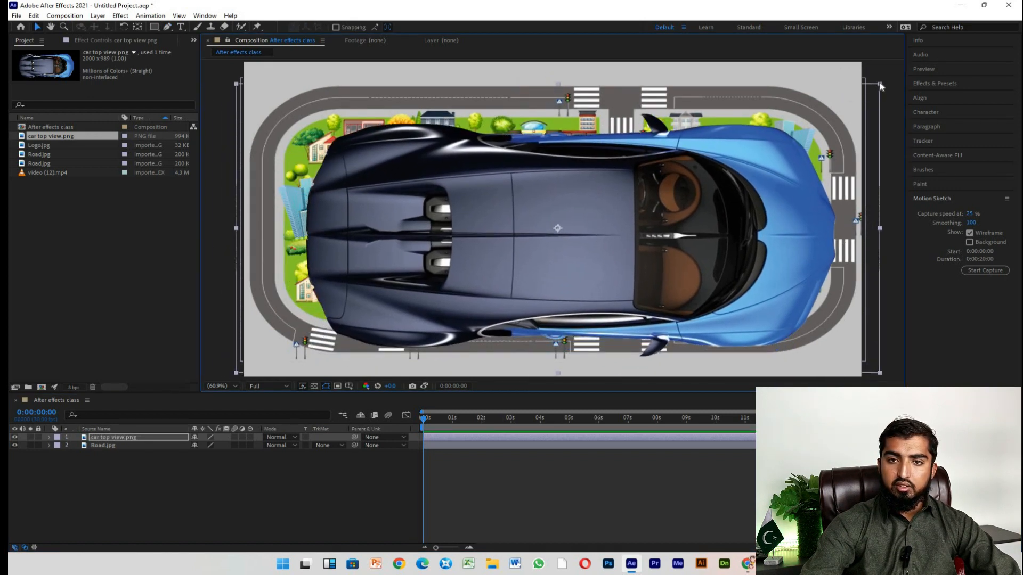
{"action": "left_click_drag", "start_coordinate": [851, 98], "coordinate": [516, 350]}
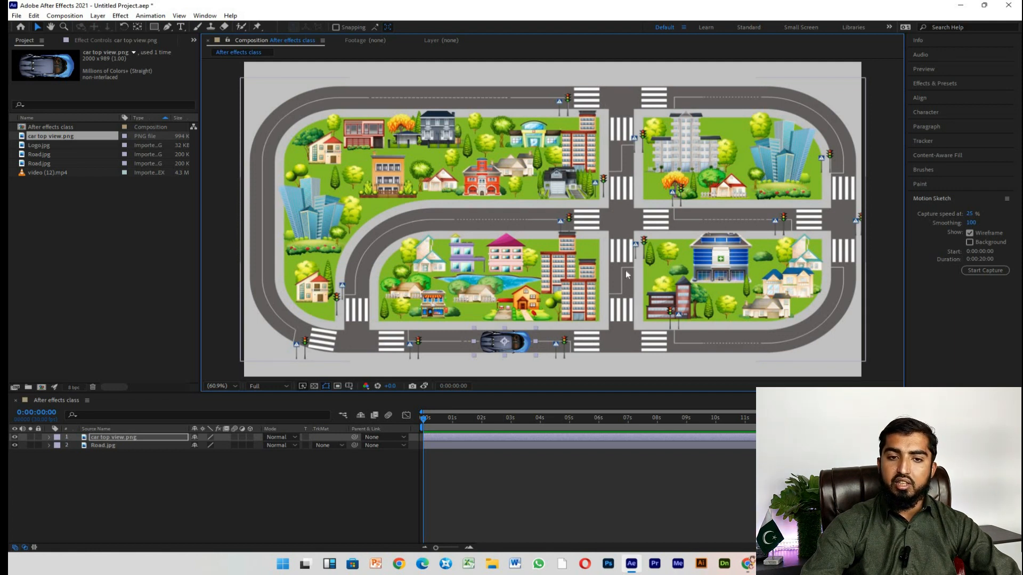
- Scale the car down slightly so it fits within the road's width, centre it on the road and fit the composition in the viewer
{"action": "scroll", "coordinate": [494, 366], "scroll_direction": "up", "scroll_amount": 6}
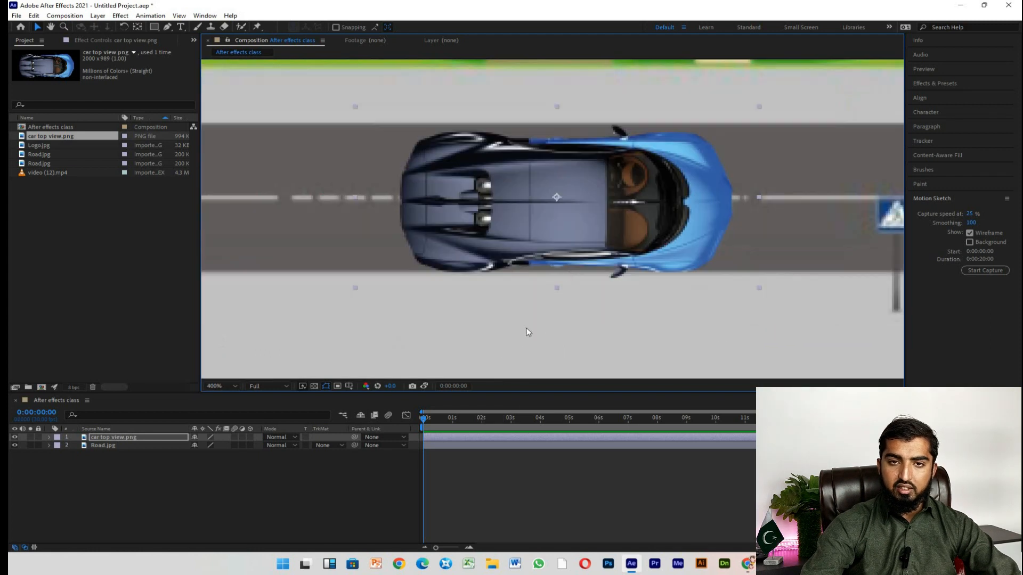
{"action": "scroll", "coordinate": [657, 225], "scroll_direction": "down", "scroll_amount": 6}
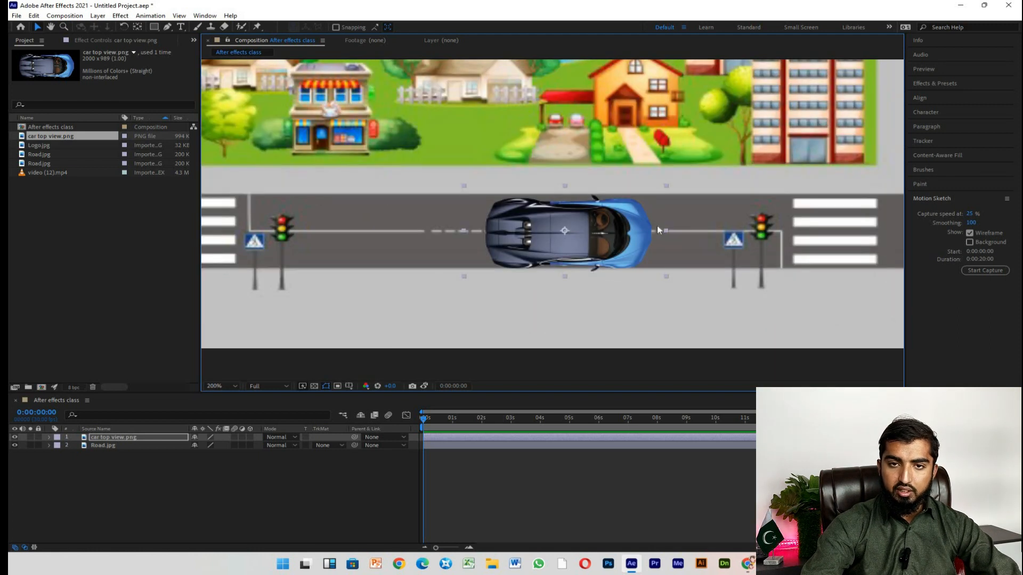
{"action": "scroll", "coordinate": [657, 226], "scroll_direction": "up", "scroll_amount": 6}
{"action": "left_click_drag", "start_coordinate": [672, 146], "coordinate": [645, 159]}
{"action": "left_click_drag", "start_coordinate": [563, 228], "coordinate": [563, 232]}
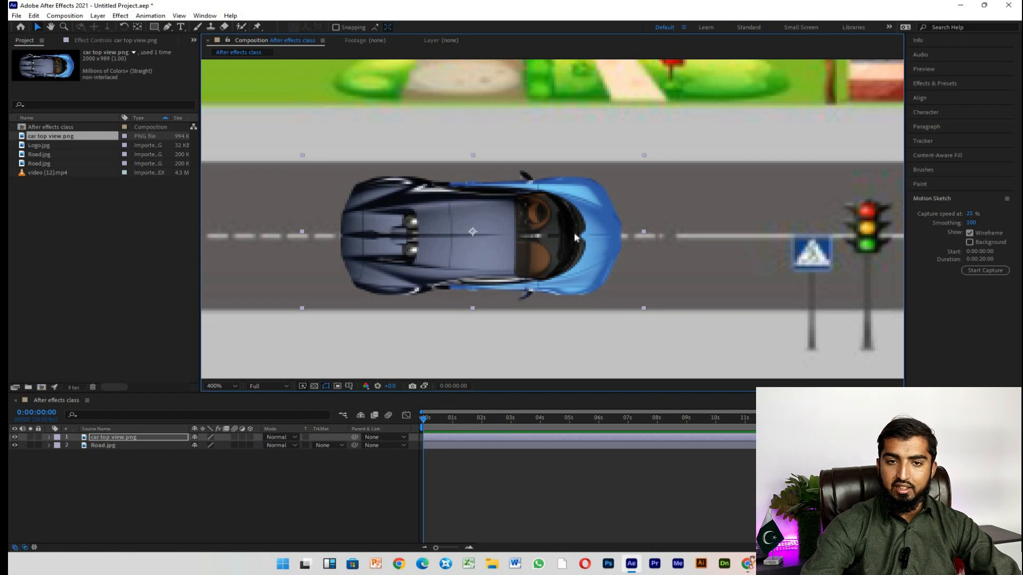
{"action": "scroll", "coordinate": [484, 235], "scroll_direction": "down", "scroll_amount": 8}
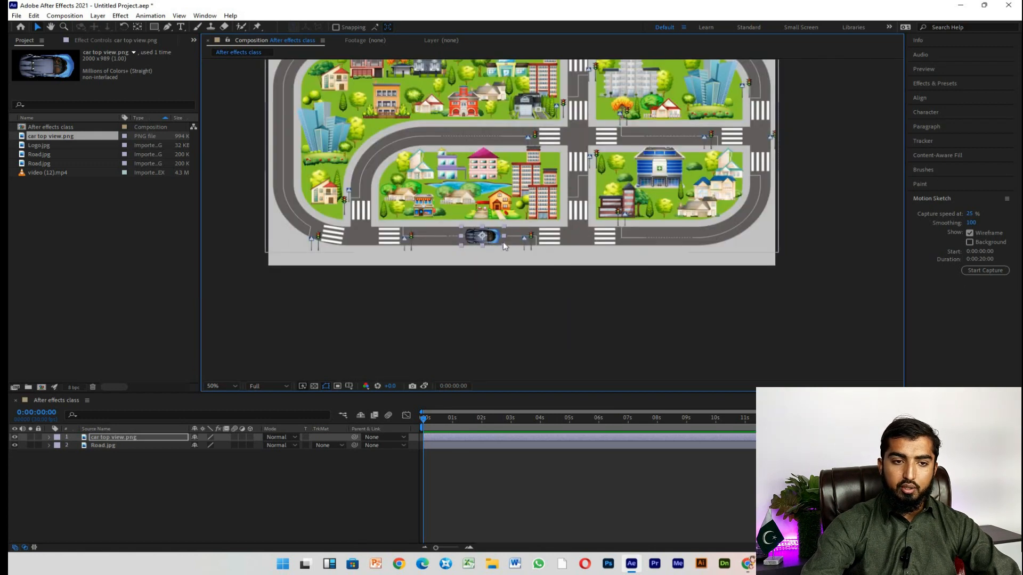
{"action": "left_click", "coordinate": [235, 386]}
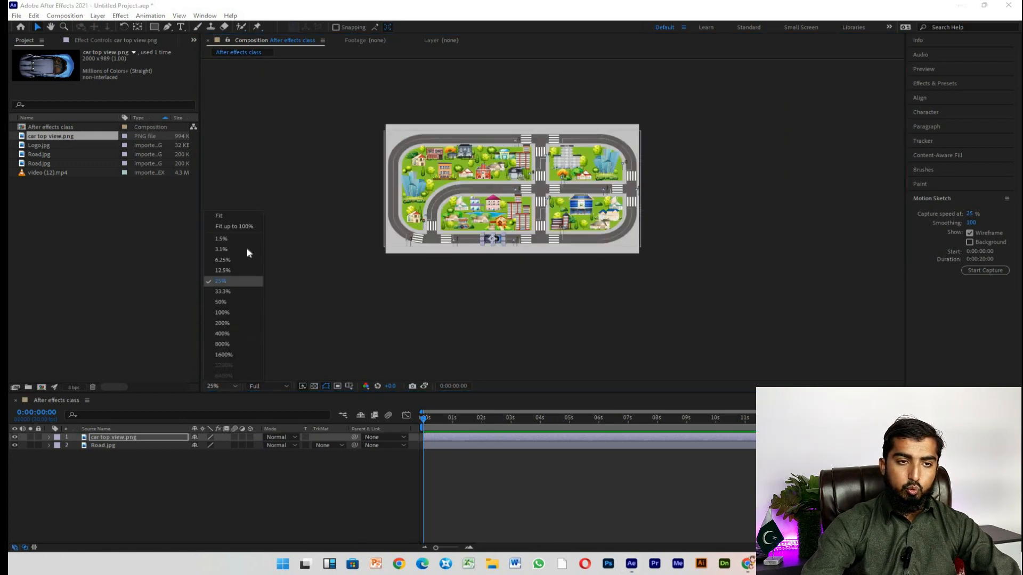
{"action": "left_click", "coordinate": [247, 228]}
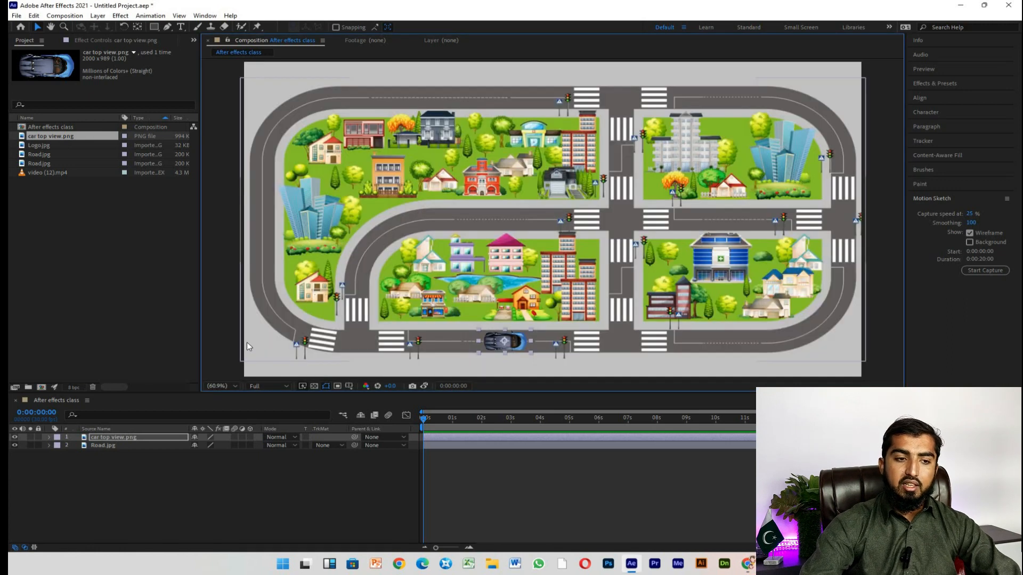
- With no layer selected, draw a straight test line across the buildings with the Pen tool and set its stroke width to 0 px
{"action": "left_click", "coordinate": [140, 439]}
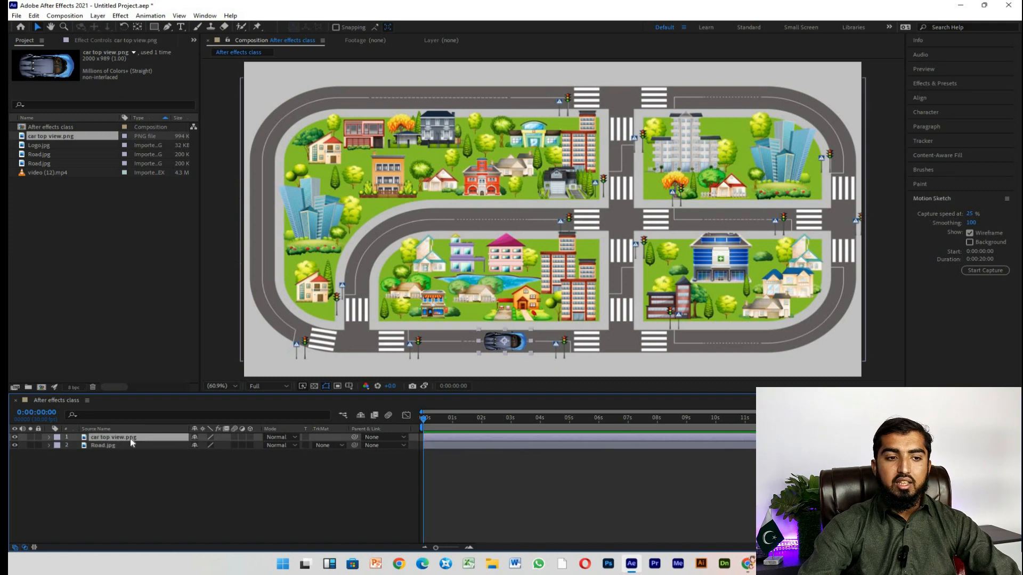
{"action": "left_click", "coordinate": [126, 472]}
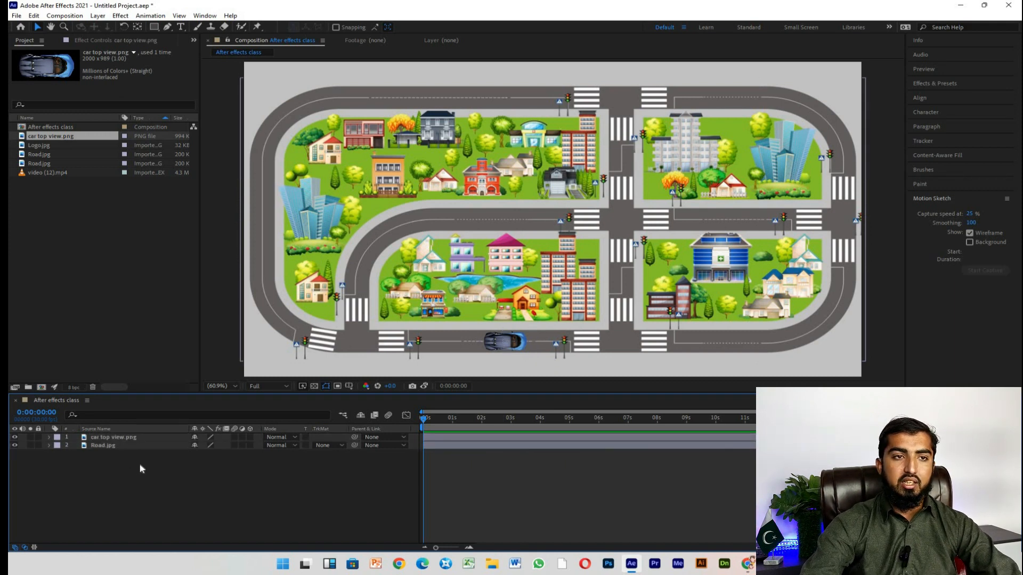
{"action": "left_click", "coordinate": [168, 28]}
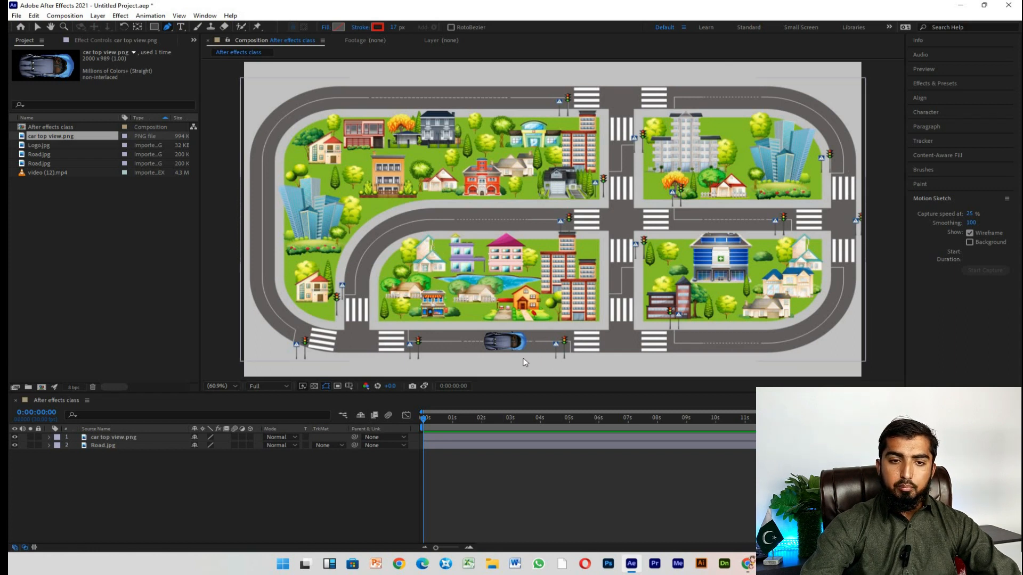
{"action": "scroll", "coordinate": [532, 353], "scroll_direction": "up", "scroll_amount": 2}
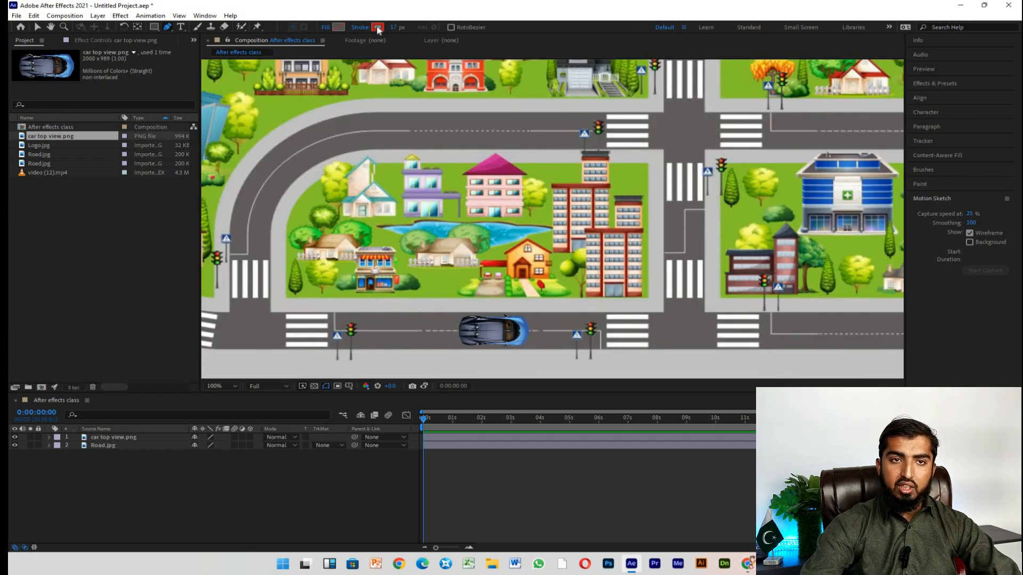
{"action": "left_click", "coordinate": [421, 190]}
{"action": "left_click", "coordinate": [620, 213]}
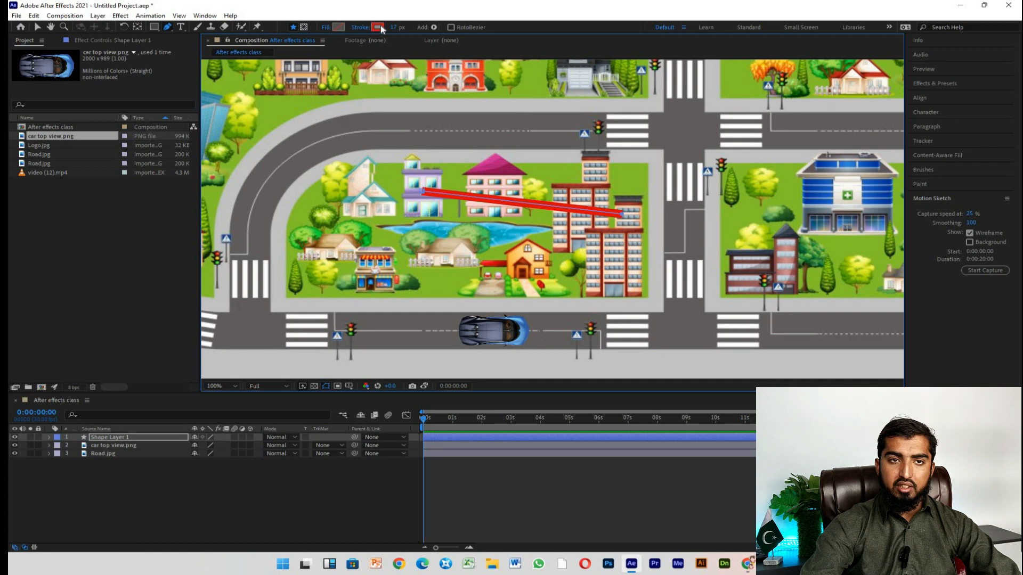
{"action": "left_click_drag", "start_coordinate": [394, 28], "coordinate": [355, 28]}
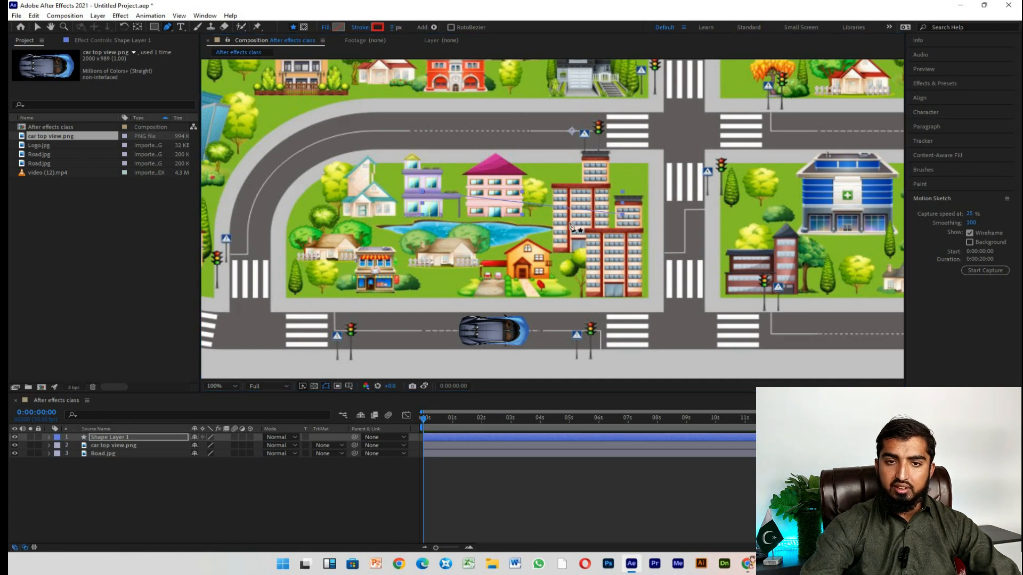
- Delete the shape layer that holds the test line
{"action": "key", "text": "ctrl+z"}
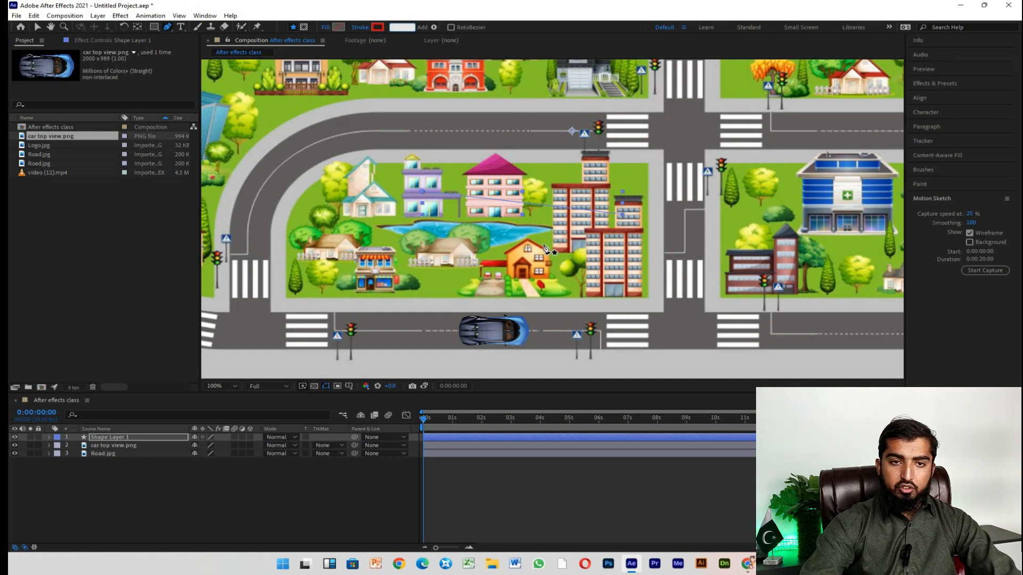
{"action": "left_click", "coordinate": [116, 437]}
{"action": "key", "text": "Delete"}
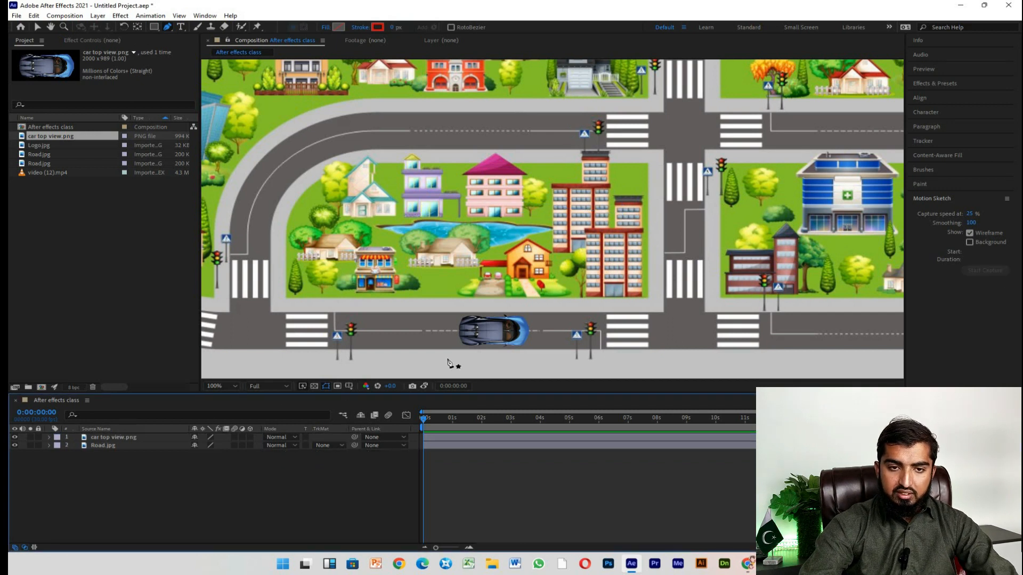
- Start a new pen path at the car and extend it straight along the bottom road to the lower-right bend
{"action": "key", "text": "ctrl+z"}
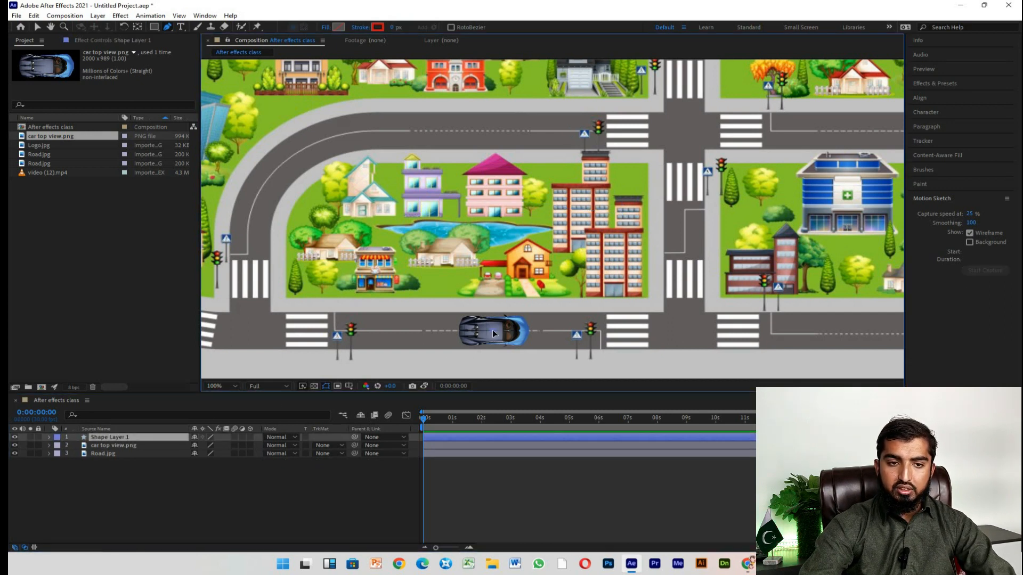
{"action": "scroll", "coordinate": [396, 320], "scroll_direction": "down", "scroll_amount": 4}
{"action": "scroll", "coordinate": [395, 320], "scroll_direction": "up", "scroll_amount": 2}
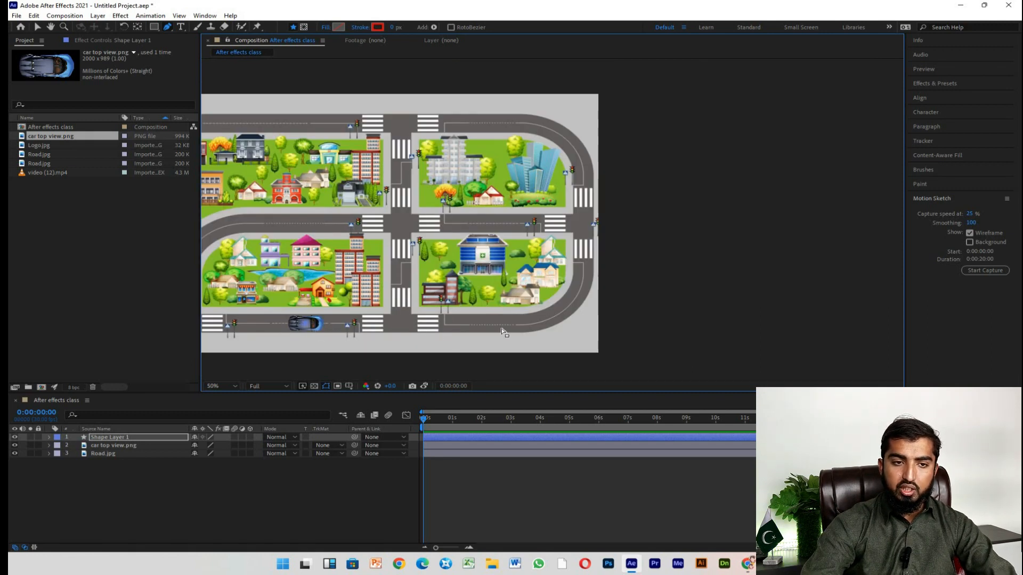
{"action": "scroll", "coordinate": [512, 333], "scroll_direction": "up", "scroll_amount": 2}
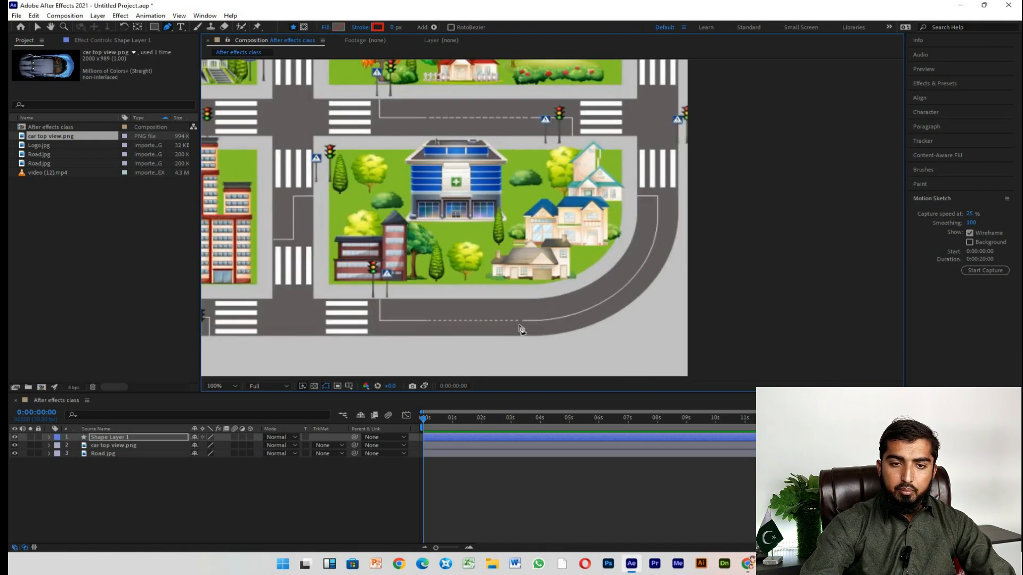
{"action": "left_click", "coordinate": [521, 318]}
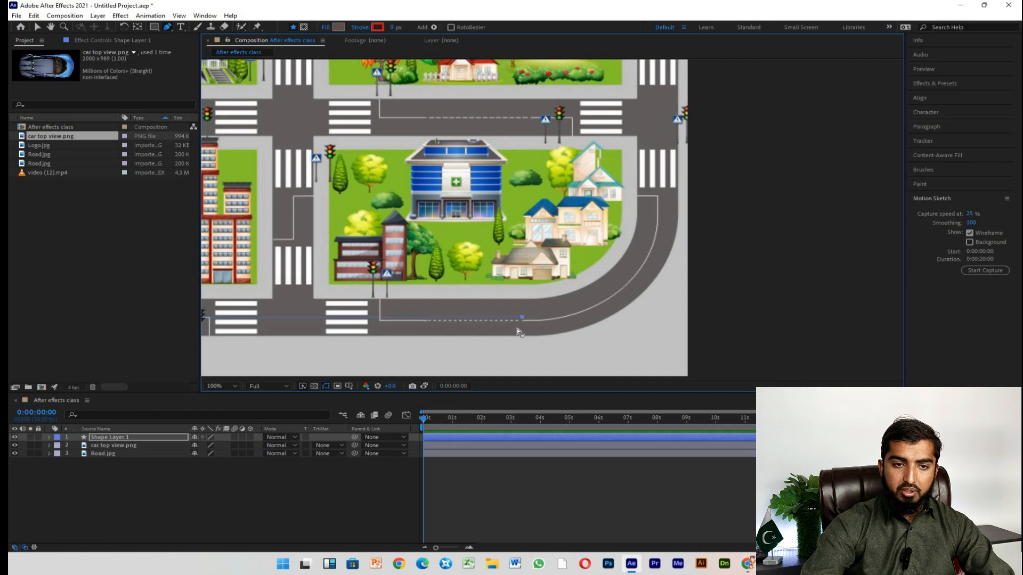
- Add a curved point at the end of the lower-right bend so the path follows the road's centre line
{"action": "scroll", "coordinate": [520, 331], "scroll_direction": "down", "scroll_amount": 2}
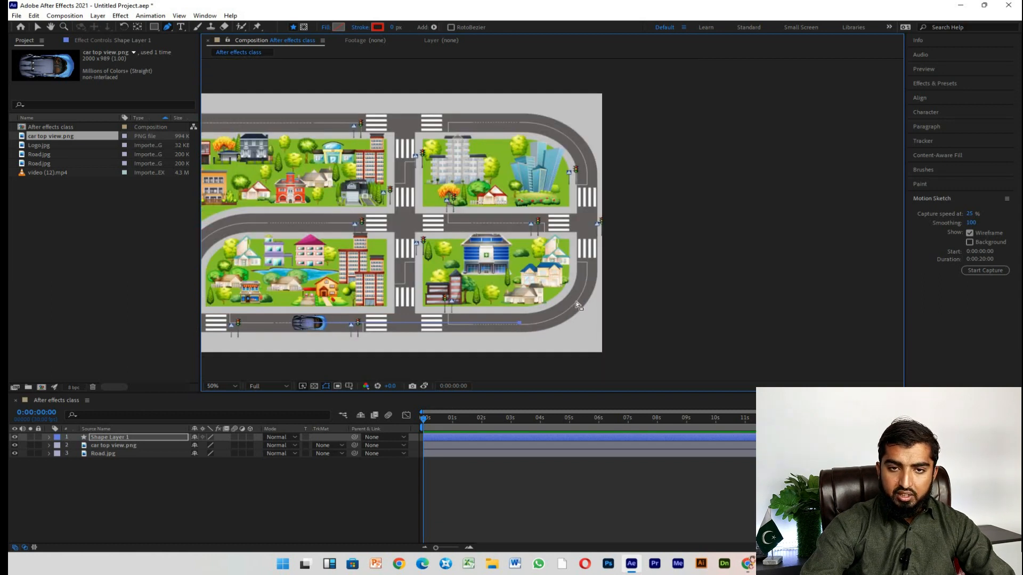
{"action": "scroll", "coordinate": [579, 305], "scroll_direction": "up", "scroll_amount": 2}
{"action": "left_click_drag", "start_coordinate": [599, 223], "coordinate": [605, 80]}
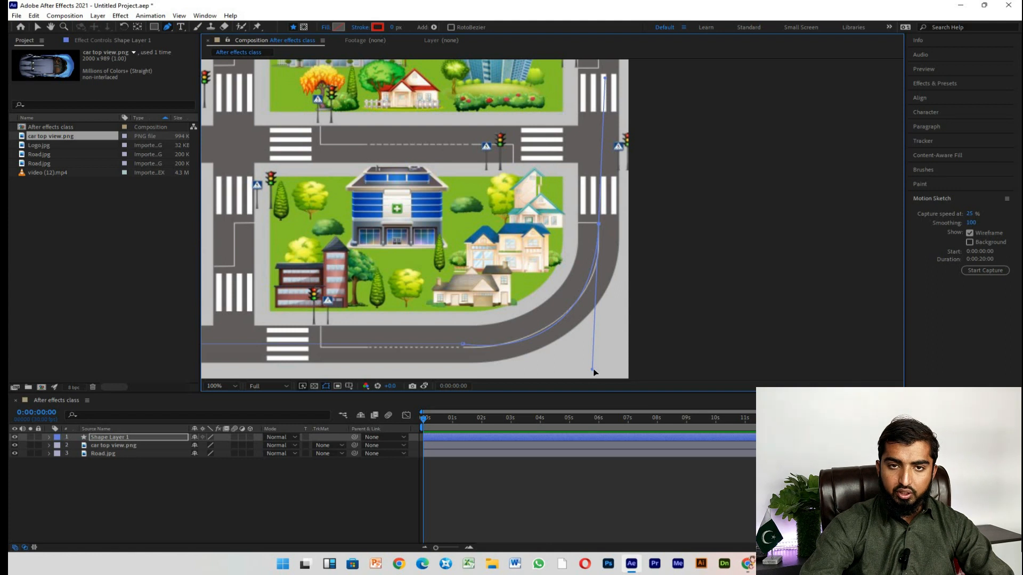
- Continue the path up the right-hand road and curve it around the upper-right bend, adjusting the curve handle to match the centre line
{"action": "scroll", "coordinate": [510, 343], "scroll_direction": "down", "scroll_amount": 1}
{"action": "scroll", "coordinate": [560, 186], "scroll_direction": "up", "scroll_amount": 1}
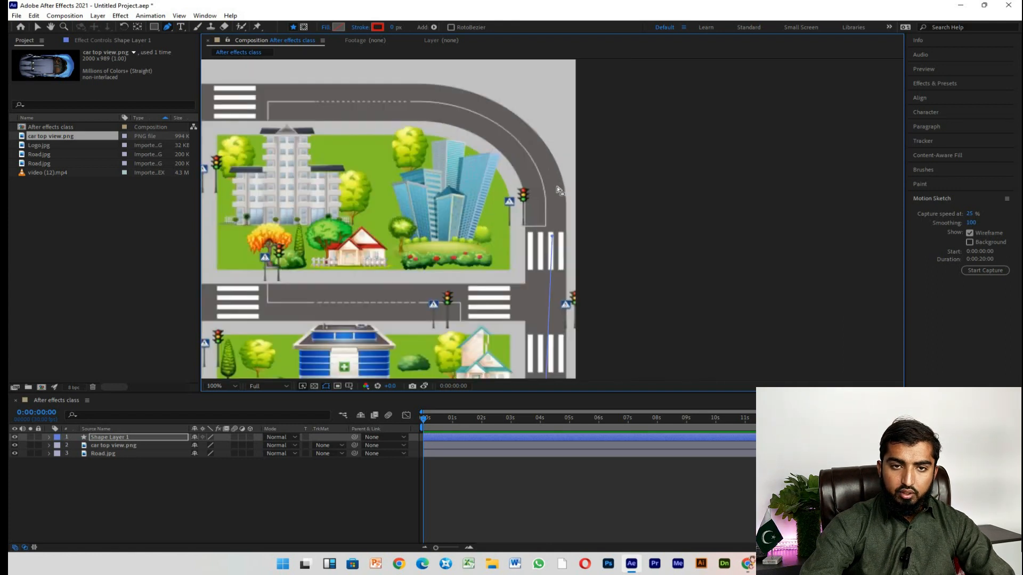
{"action": "left_click", "coordinate": [547, 203]}
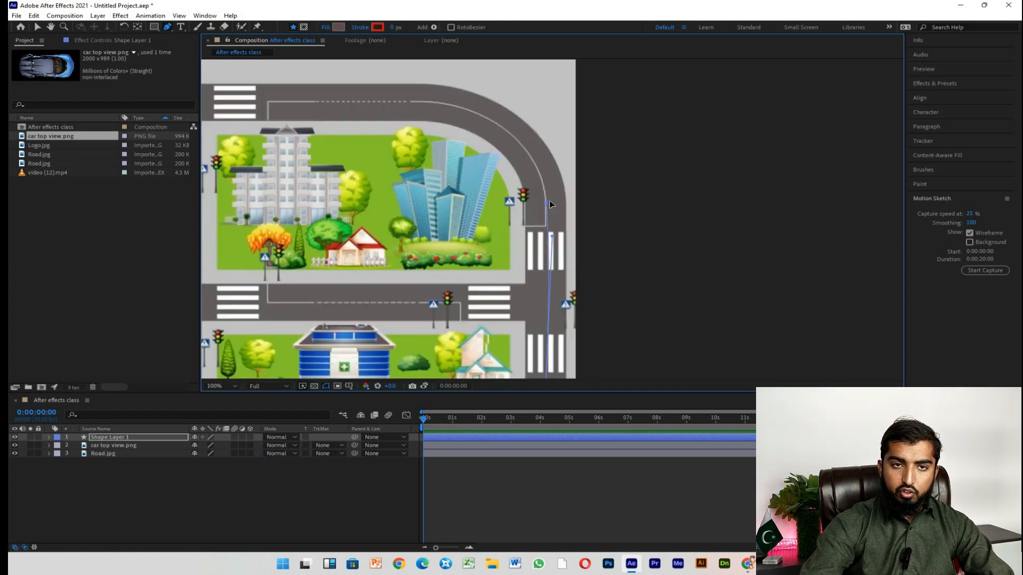
{"action": "left_click_drag", "start_coordinate": [396, 101], "coordinate": [252, 105]}
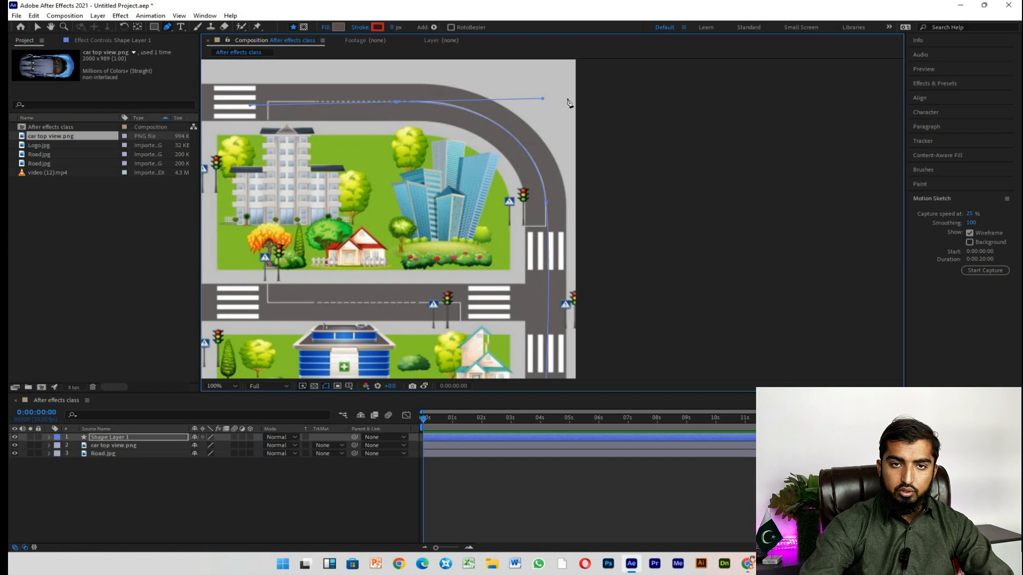
{"action": "mouse_move", "coordinate": [543, 98]}
{"action": "left_mouse_down"}
{"action": "mouse_move", "coordinate": [550, 141]}
{"action": "mouse_move", "coordinate": [554, 101]}
{"action": "mouse_move", "coordinate": [538, 93]}
{"action": "left_mouse_up"}
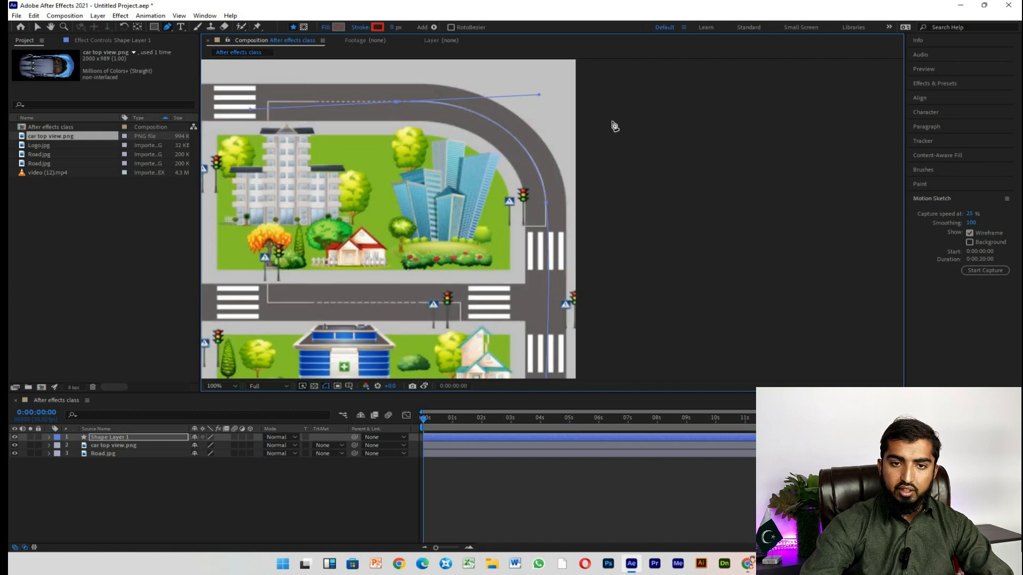
- Extend the path straight along the top road to the start of the upper-left bend
{"action": "scroll", "coordinate": [636, 129], "scroll_direction": "down", "scroll_amount": 2}
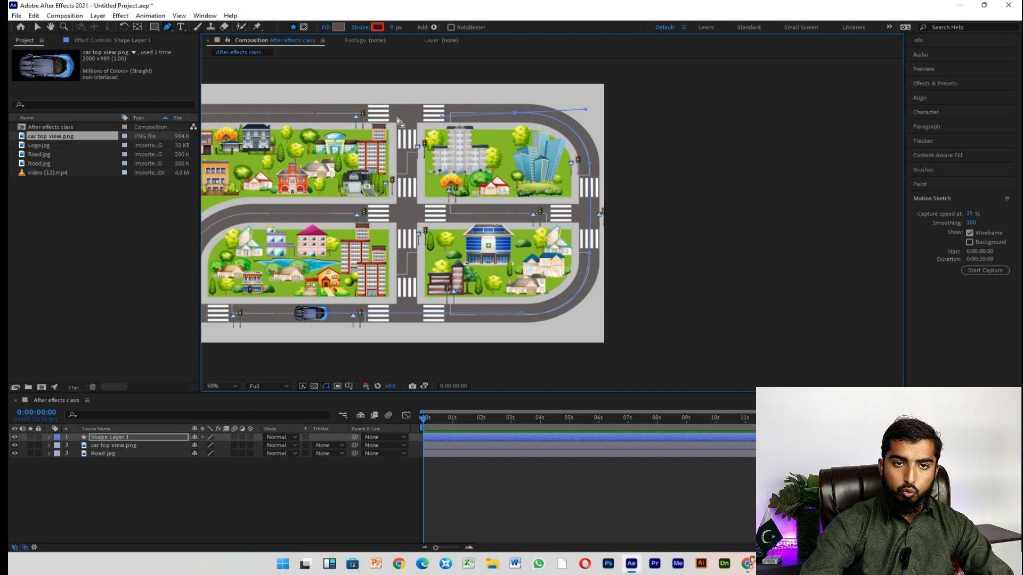
{"action": "scroll", "coordinate": [566, 131], "scroll_direction": "down", "scroll_amount": 1}
{"action": "scroll", "coordinate": [381, 119], "scroll_direction": "up", "scroll_amount": 3}
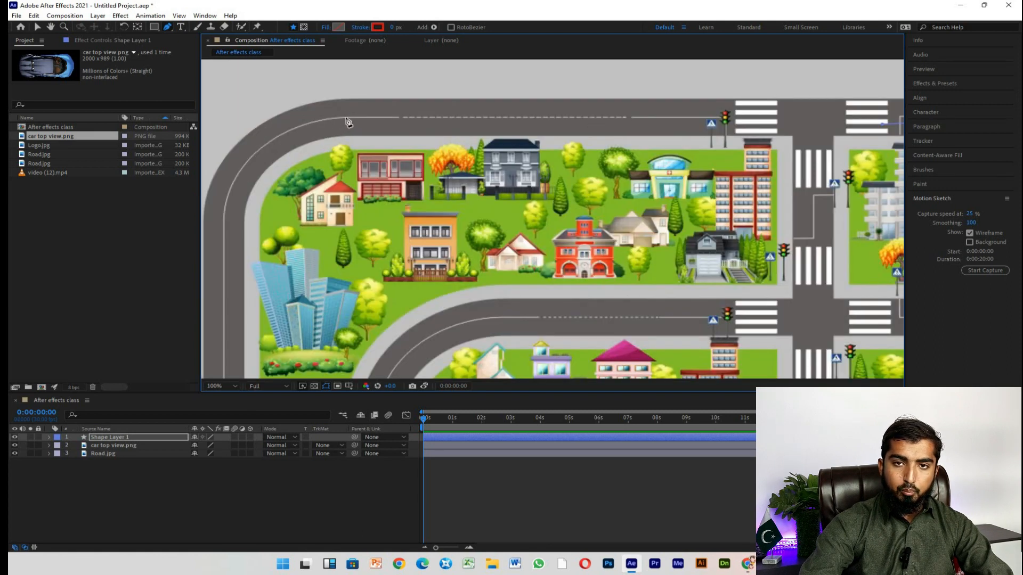
{"action": "left_click", "coordinate": [345, 116]}
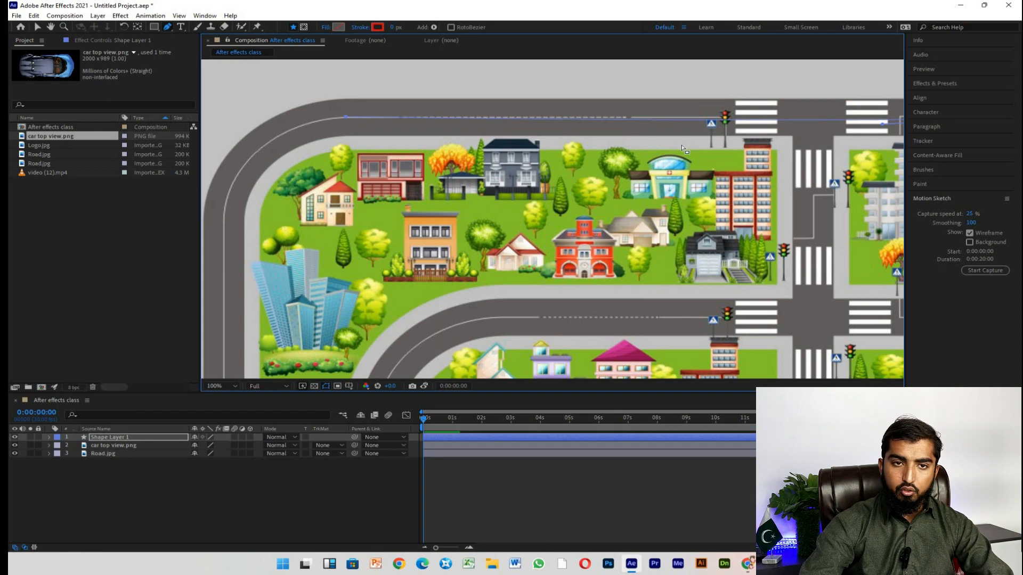
- Curve the path around the upper-left bend onto the left-hand road, following the centre line
{"action": "scroll", "coordinate": [684, 149], "scroll_direction": "down", "scroll_amount": 3}
{"action": "scroll", "coordinate": [424, 154], "scroll_direction": "up", "scroll_amount": 3}
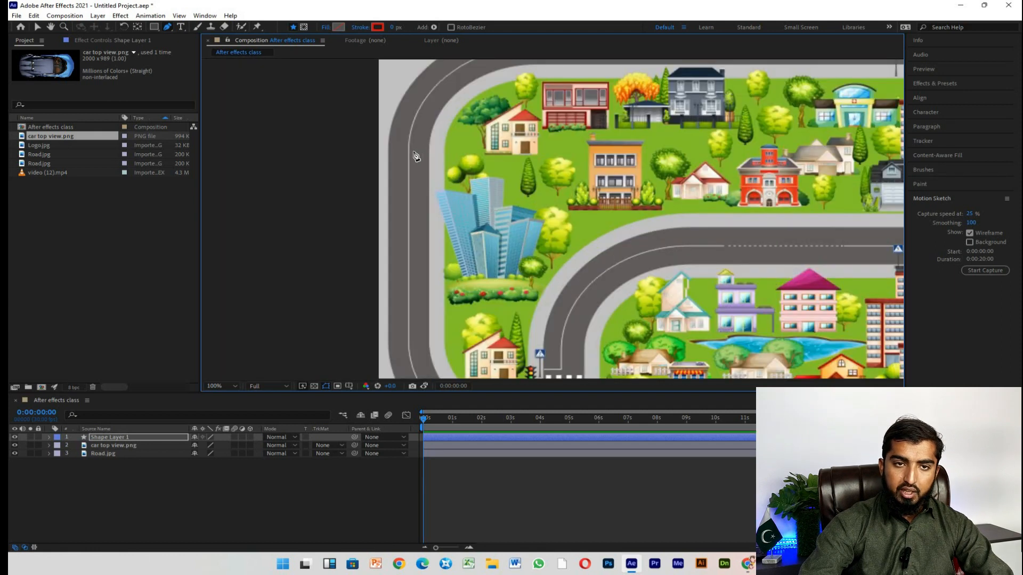
{"action": "scroll", "coordinate": [410, 181], "scroll_direction": "down", "scroll_amount": 2}
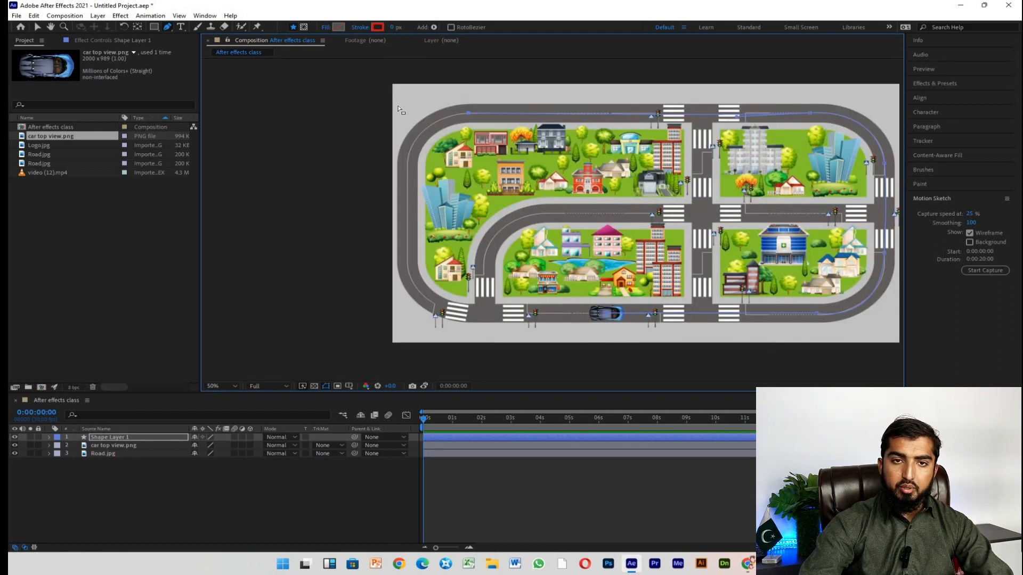
{"action": "scroll", "coordinate": [405, 111], "scroll_direction": "up", "scroll_amount": 2}
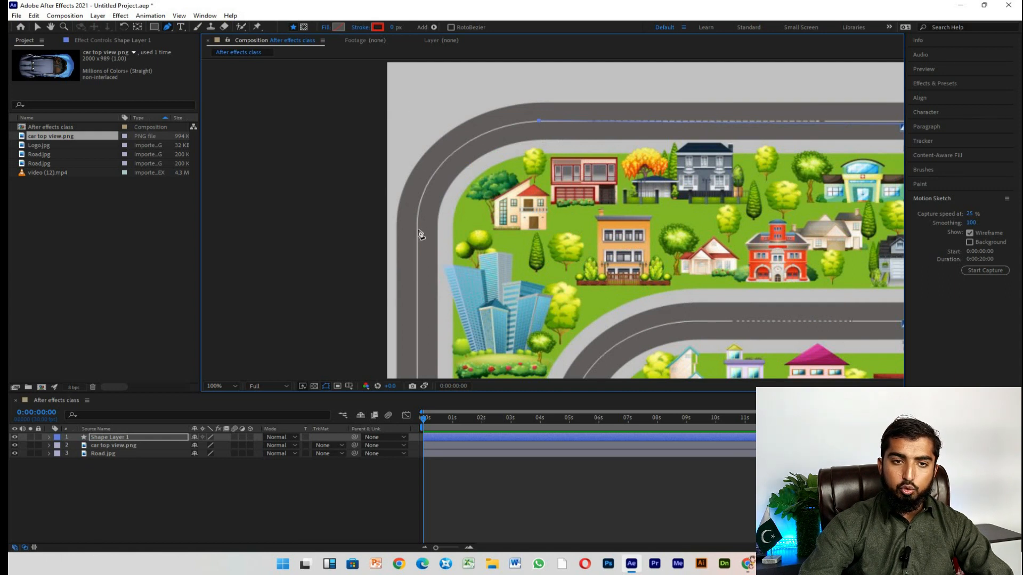
{"action": "left_click_drag", "start_coordinate": [417, 236], "coordinate": [414, 349]}
{"action": "scroll", "coordinate": [449, 169], "scroll_direction": "down", "scroll_amount": 2}
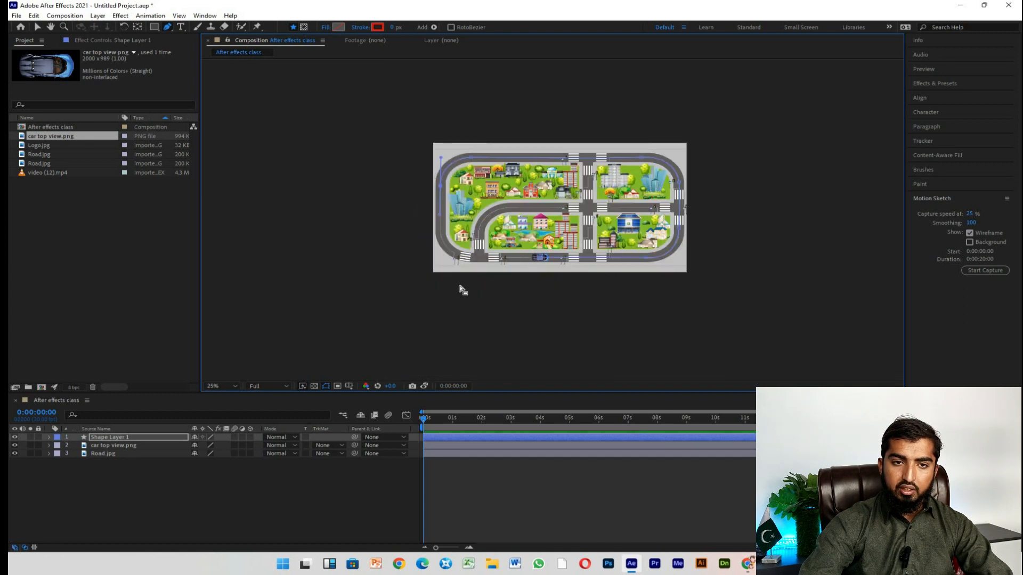
- Curve the path from the left-hand road around the lower-left bend and past the crosswalk to the bottom junction
{"action": "scroll", "coordinate": [461, 250], "scroll_direction": "up", "scroll_amount": 1}
{"action": "scroll", "coordinate": [430, 226], "scroll_direction": "up", "scroll_amount": 2}
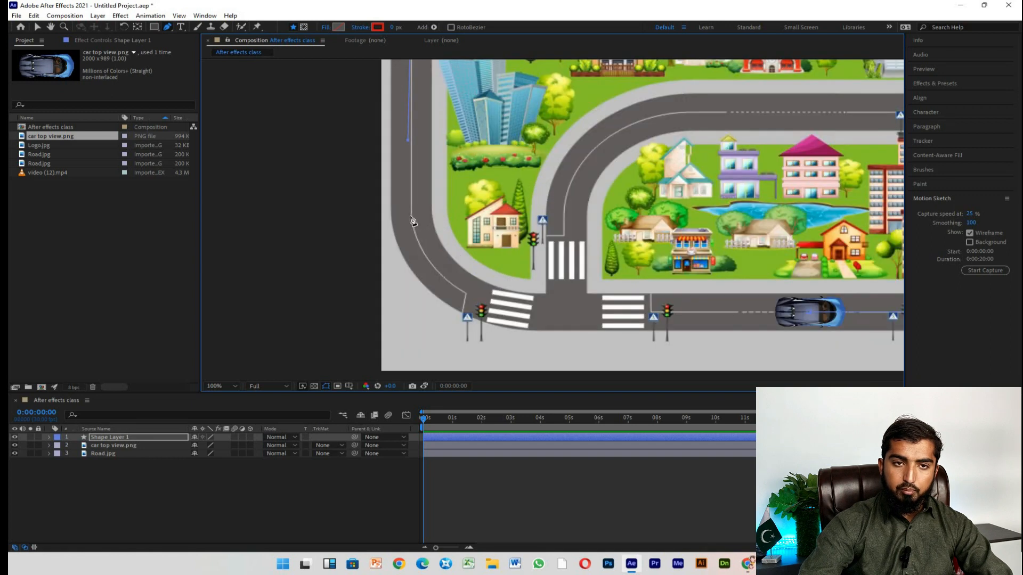
{"action": "left_click", "coordinate": [410, 215]}
{"action": "left_click_drag", "start_coordinate": [543, 315], "coordinate": [666, 320]}
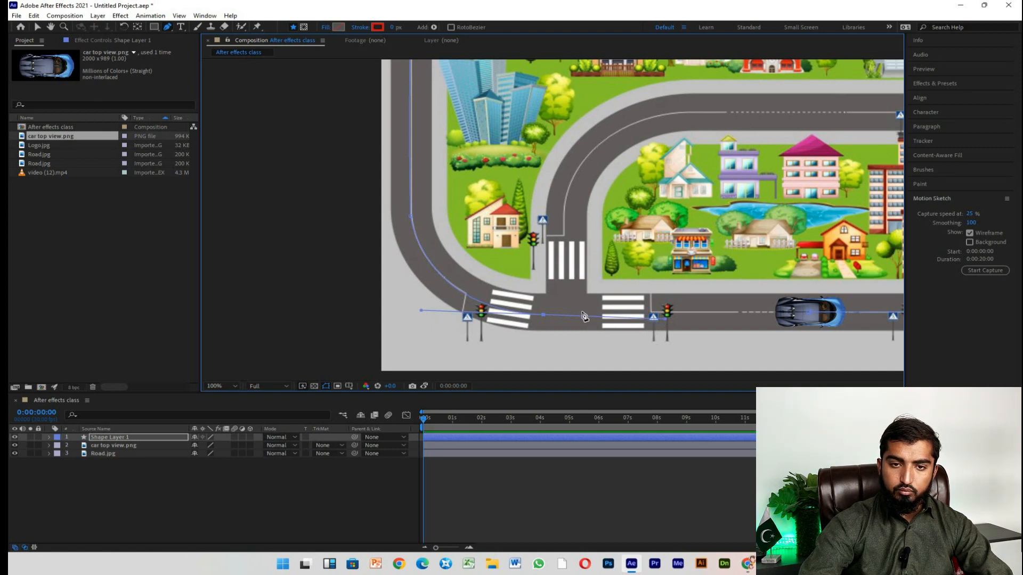
{"action": "scroll", "coordinate": [583, 315], "scroll_direction": "up", "scroll_amount": 1}
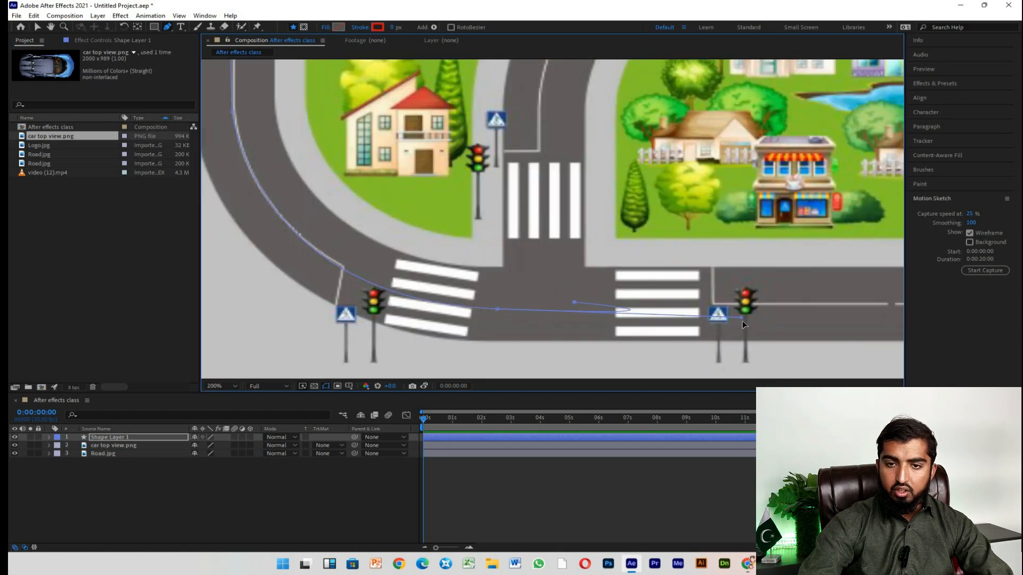
{"action": "left_click_drag", "start_coordinate": [741, 318], "coordinate": [575, 304]}
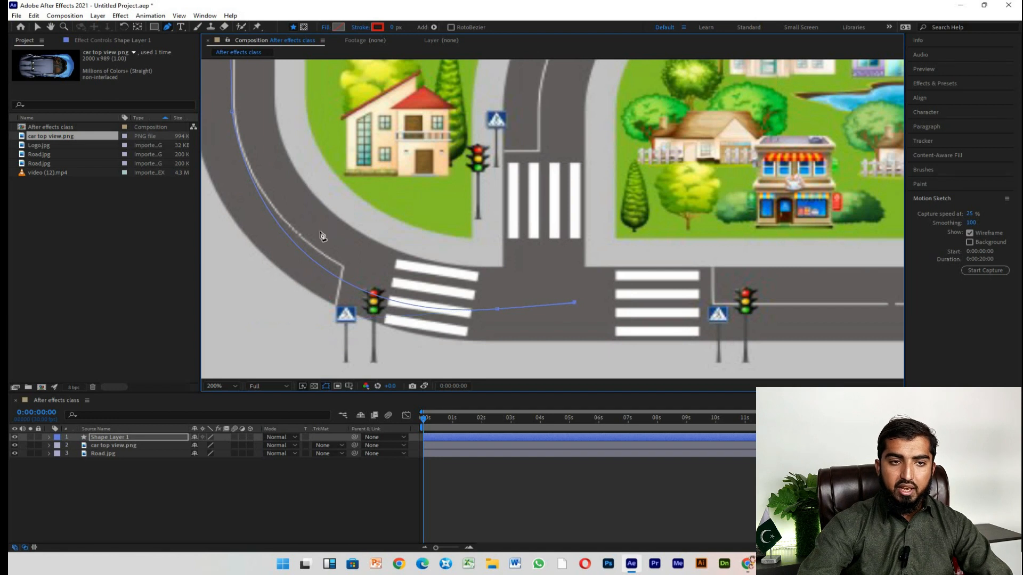
{"action": "key", "text": "ctrl+z"}
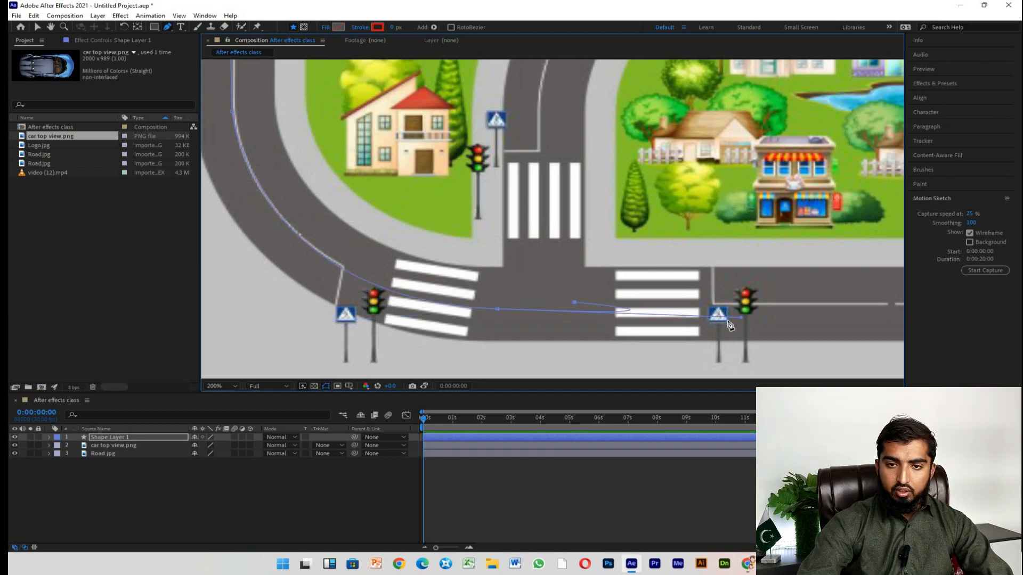
{"action": "left_click_drag", "start_coordinate": [740, 318], "coordinate": [621, 322]}
{"action": "left_click_drag", "start_coordinate": [797, 318], "coordinate": [797, 320]}
{"action": "key", "text": "ctrl+z"}
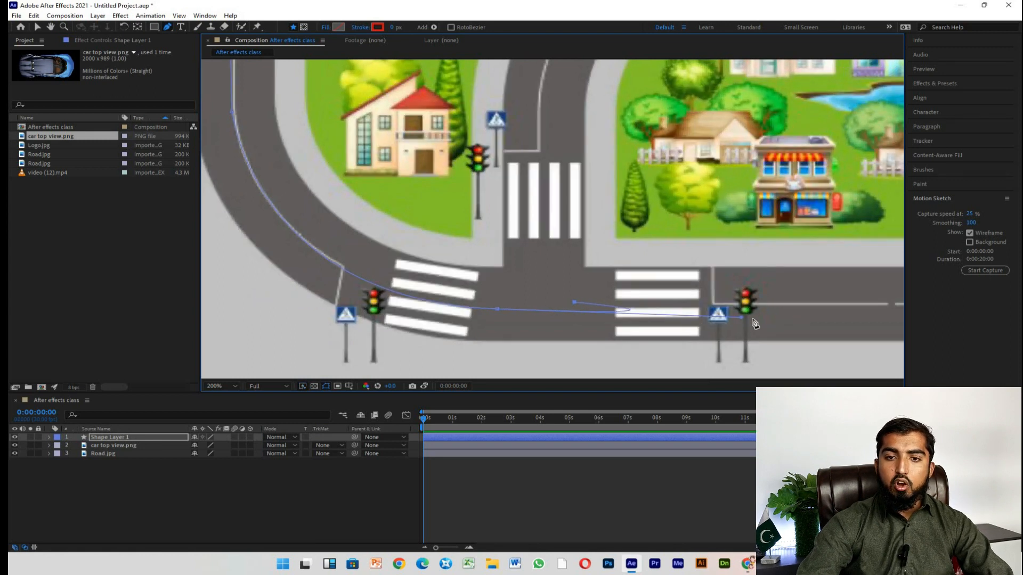
- Retract the long curve handle at the bottom junction and level the path's end point with the segment before it
{"action": "left_click", "coordinate": [742, 318]}
{"action": "left_click_drag", "start_coordinate": [555, 339], "coordinate": [577, 309]}
{"action": "left_click", "coordinate": [574, 302]}
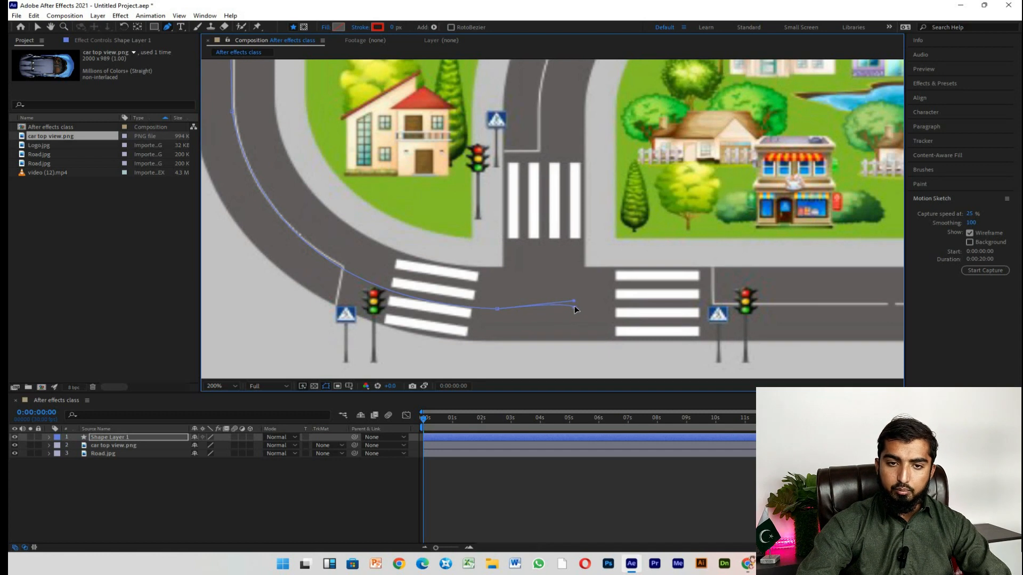
{"action": "left_click_drag", "start_coordinate": [574, 302], "coordinate": [574, 311]}
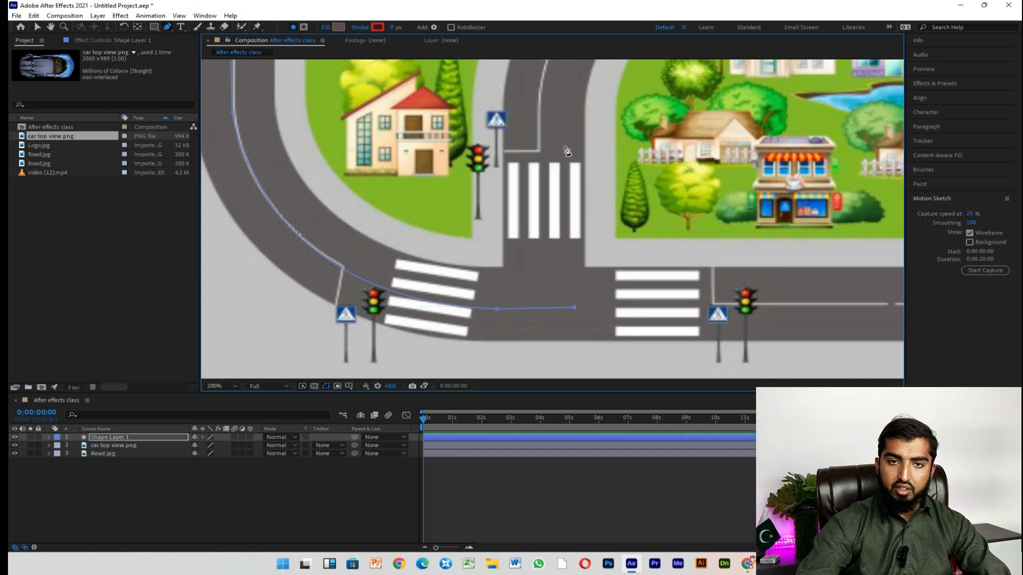
- Extend the path straight up from the bottom junction through the crosswalk and align both points with the inner road's centre line
{"action": "left_click", "coordinate": [574, 151]}
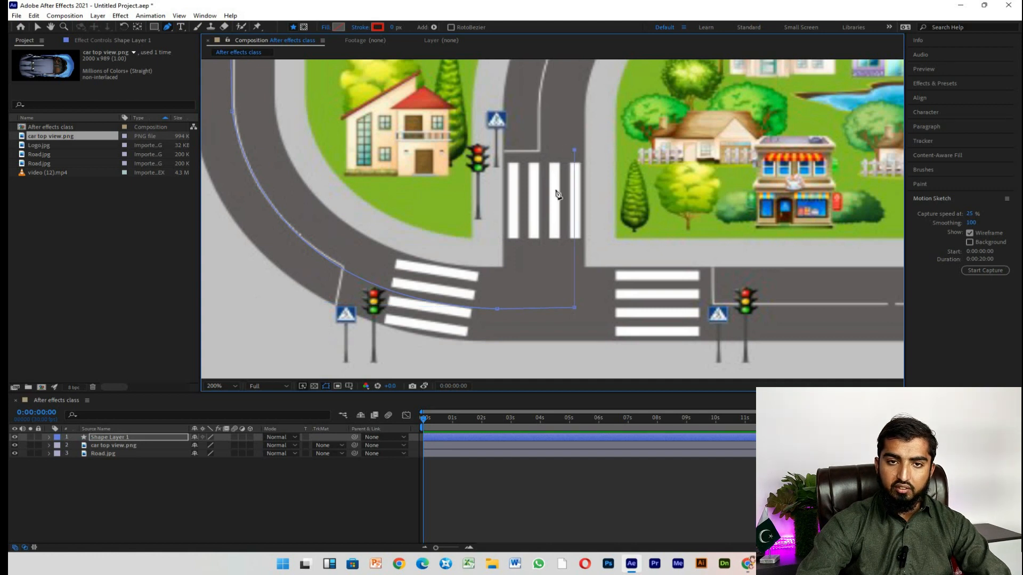
{"action": "left_click_drag", "start_coordinate": [573, 150], "coordinate": [567, 148]}
{"action": "left_click_drag", "start_coordinate": [574, 307], "coordinate": [568, 308]}
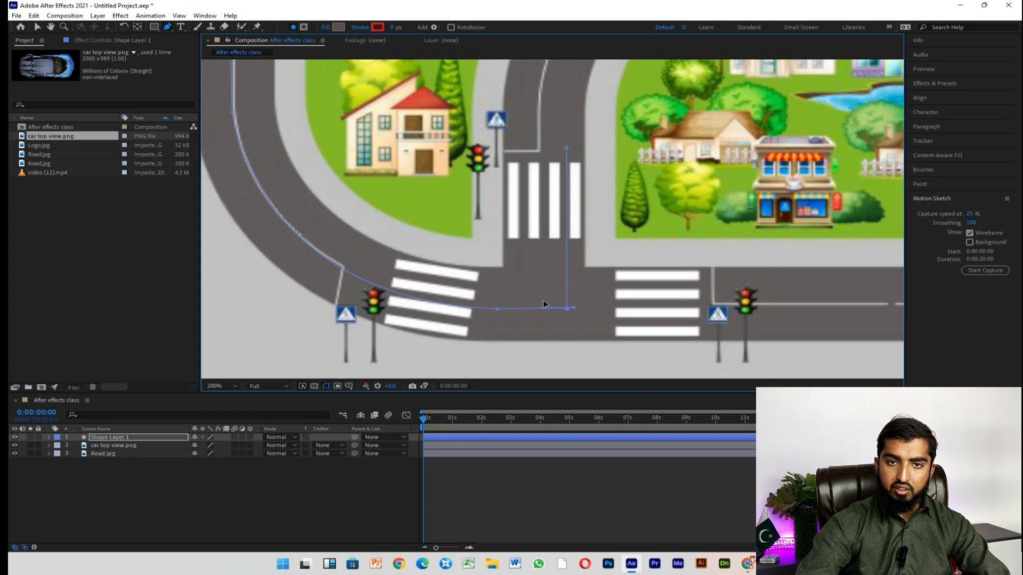
{"action": "scroll", "coordinate": [543, 304], "scroll_direction": "down", "scroll_amount": 3}
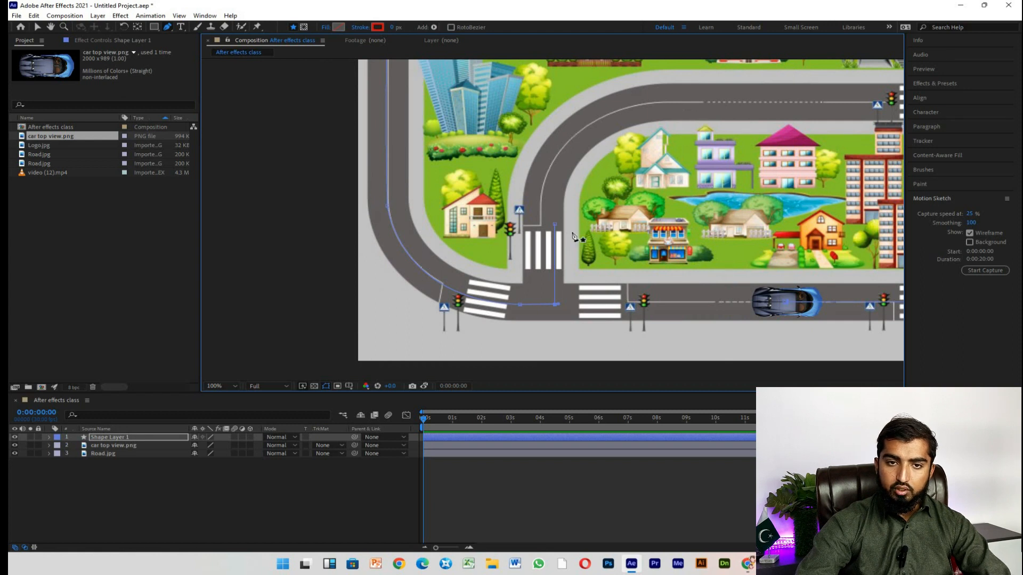
{"action": "left_click_drag", "start_coordinate": [555, 226], "coordinate": [542, 223]}
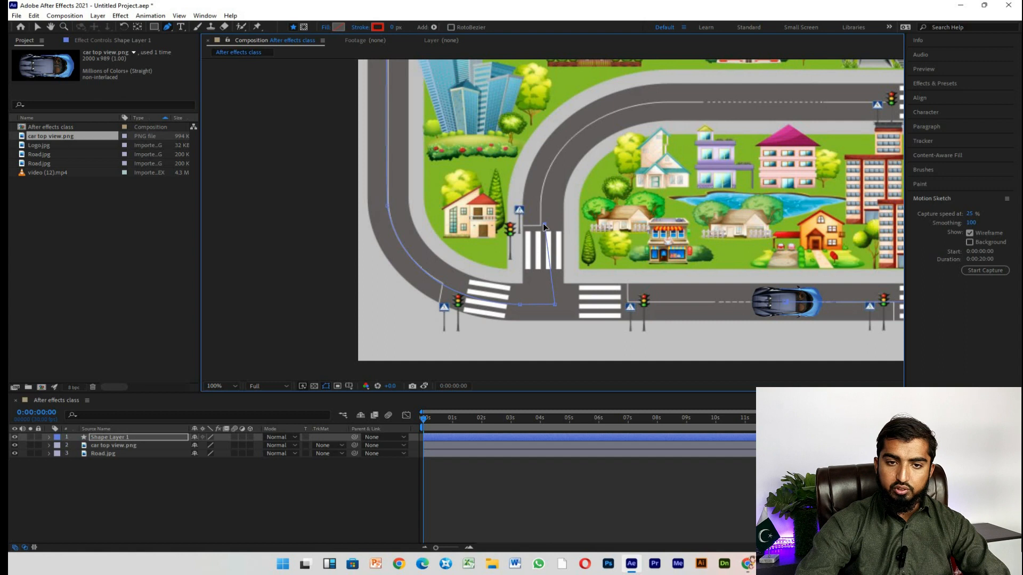
{"action": "left_click_drag", "start_coordinate": [554, 305], "coordinate": [547, 305]}
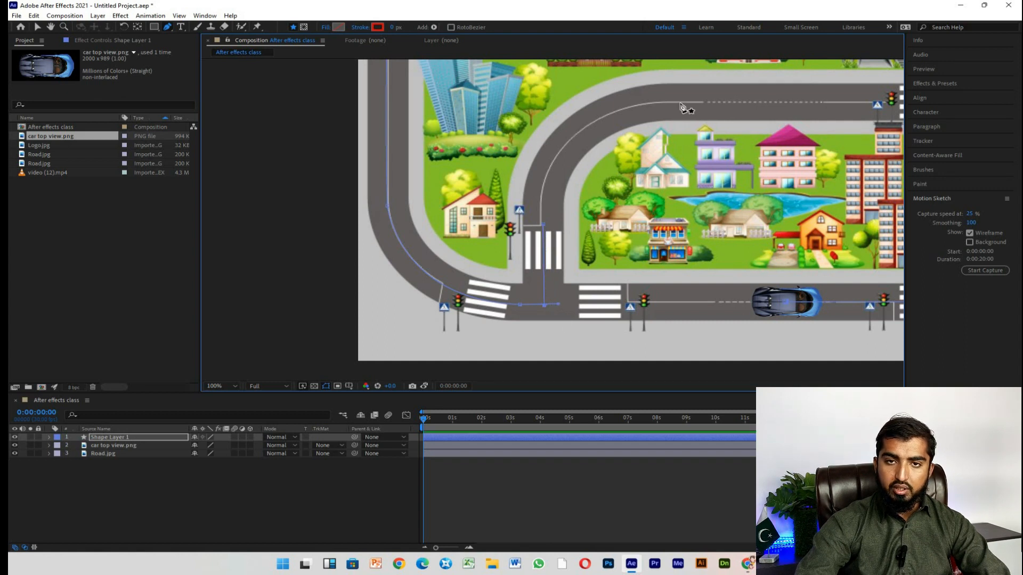
- Curve the path from the inner road's crosswalk around the inner bend onto the middle road, following the centre line
{"action": "left_click_drag", "start_coordinate": [681, 101], "coordinate": [732, 124]}
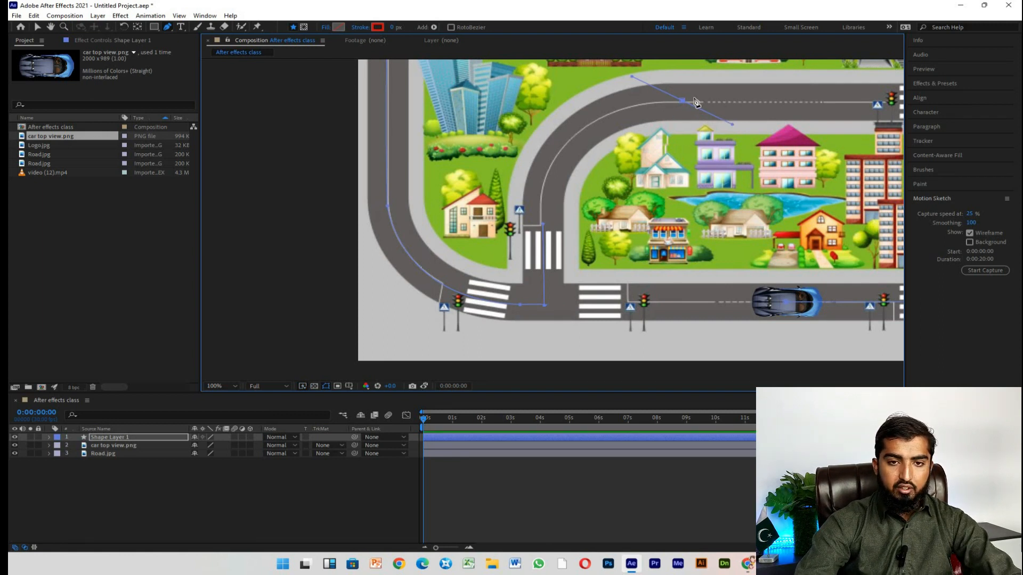
{"action": "key", "text": "ctrl+z"}
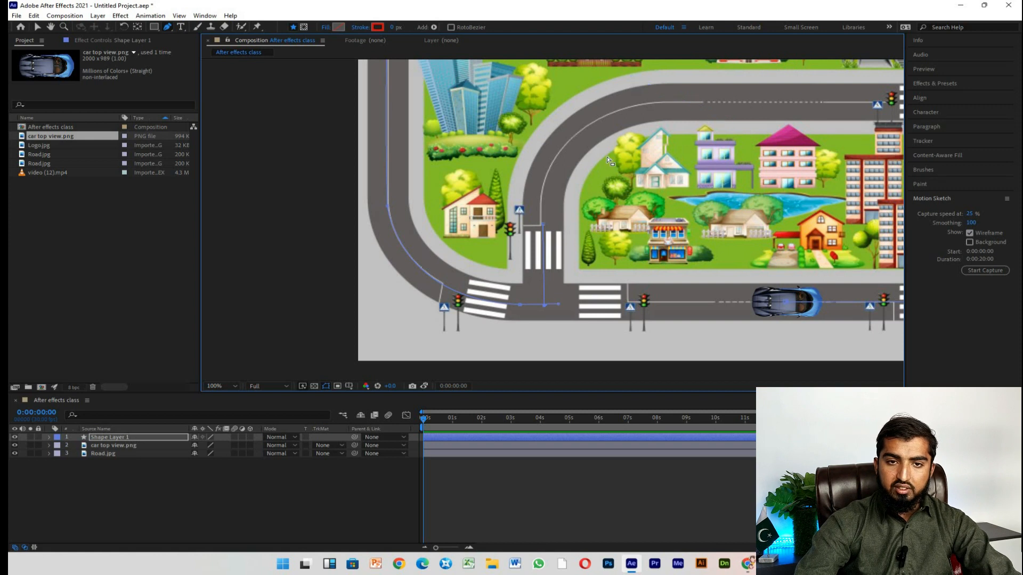
{"action": "left_click", "coordinate": [542, 224]}
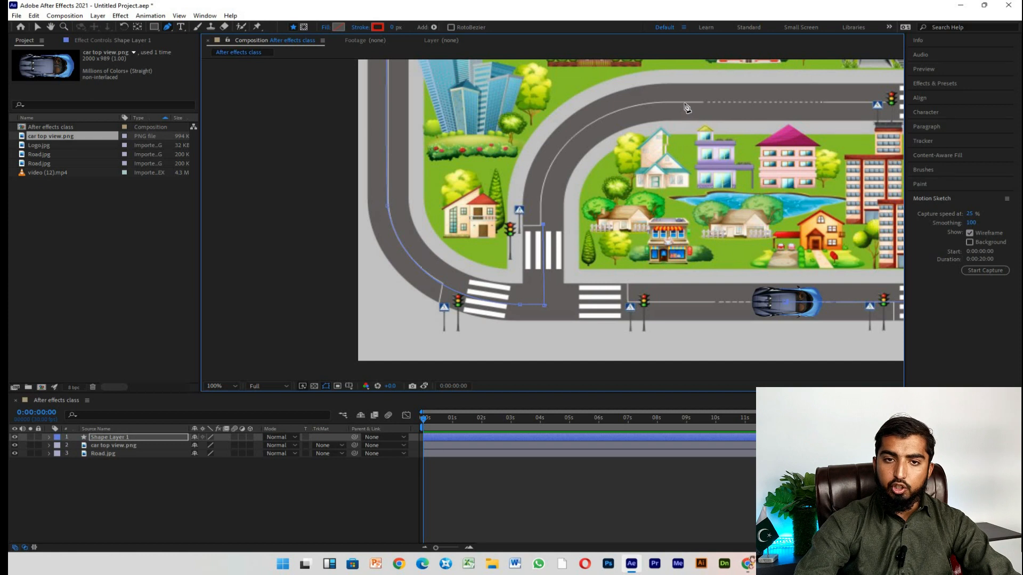
{"action": "left_click_drag", "start_coordinate": [687, 102], "coordinate": [855, 102]}
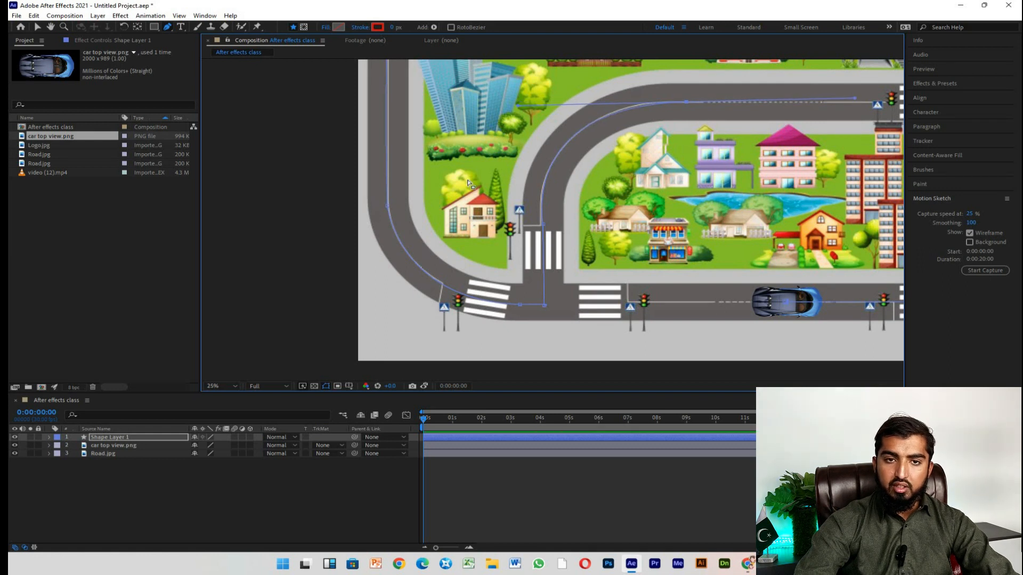
- Extend the path straight along the middle road to its junction with the right-hand road
{"action": "scroll", "coordinate": [473, 183], "scroll_direction": "down", "scroll_amount": 4}
{"action": "scroll", "coordinate": [489, 184], "scroll_direction": "up", "scroll_amount": 2}
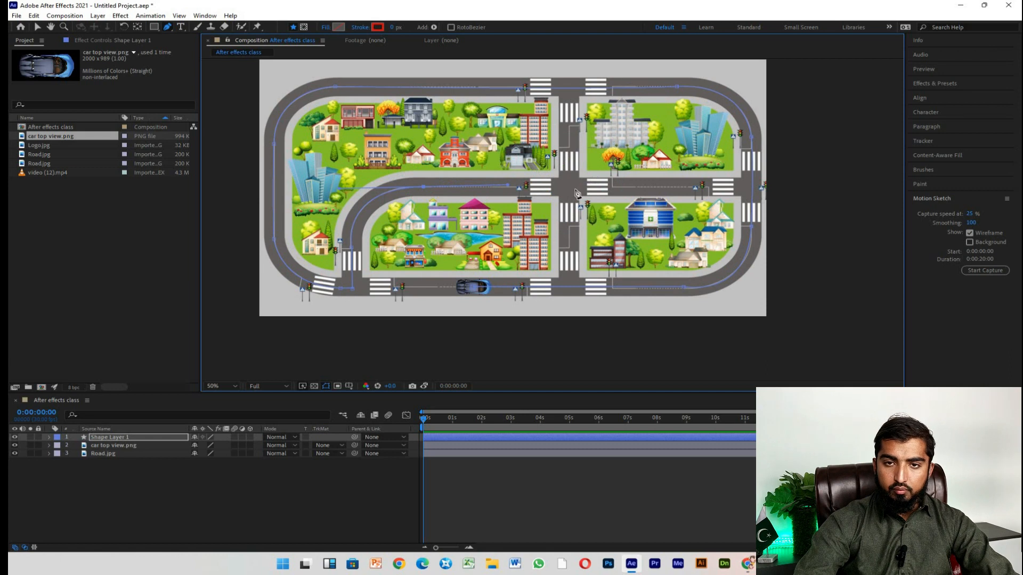
{"action": "left_click", "coordinate": [749, 188]}
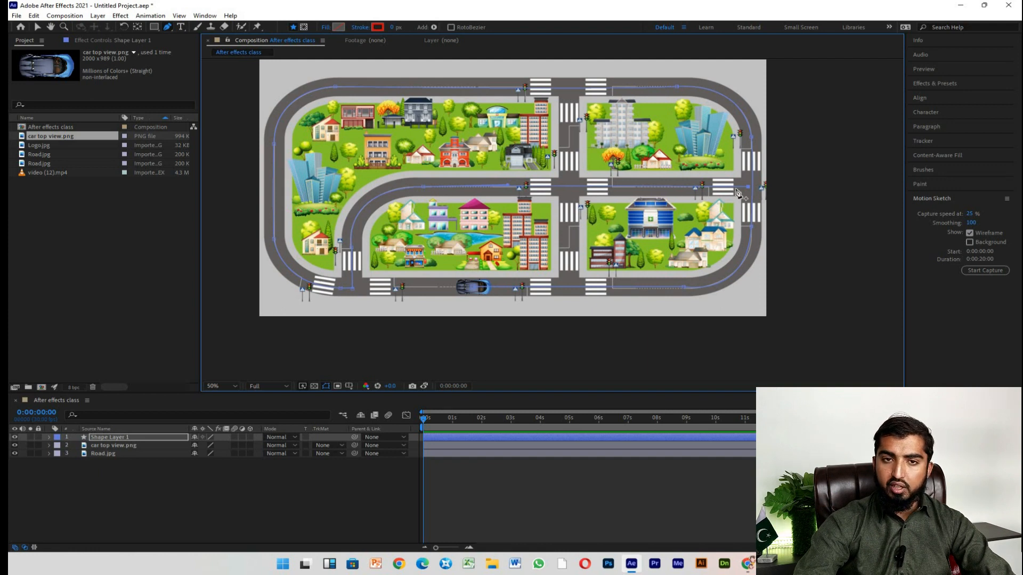
- Play a preview of the composition and return the playhead to the start
{"action": "left_click", "coordinate": [219, 387]}
{"action": "left_click", "coordinate": [242, 227]}
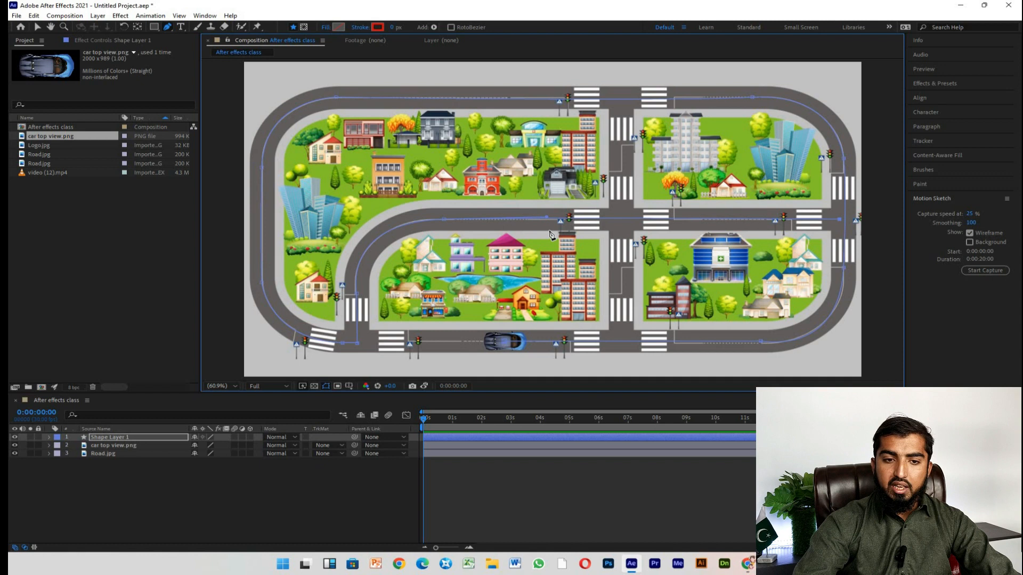
{"action": "key", "text": "space"}
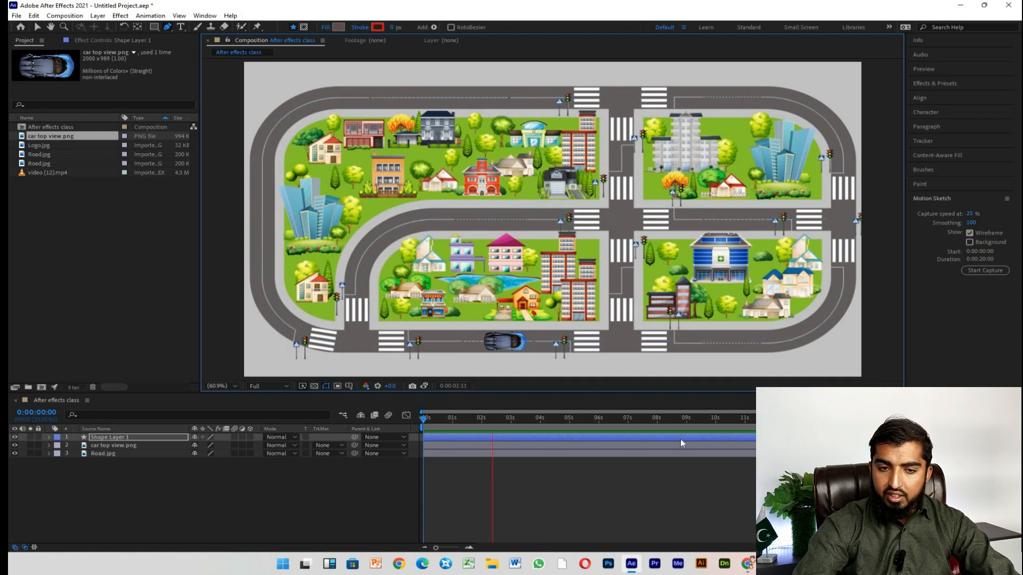
{"action": "key", "text": "space"}
{"action": "left_click_drag", "start_coordinate": [523, 422], "coordinate": [420, 417]}
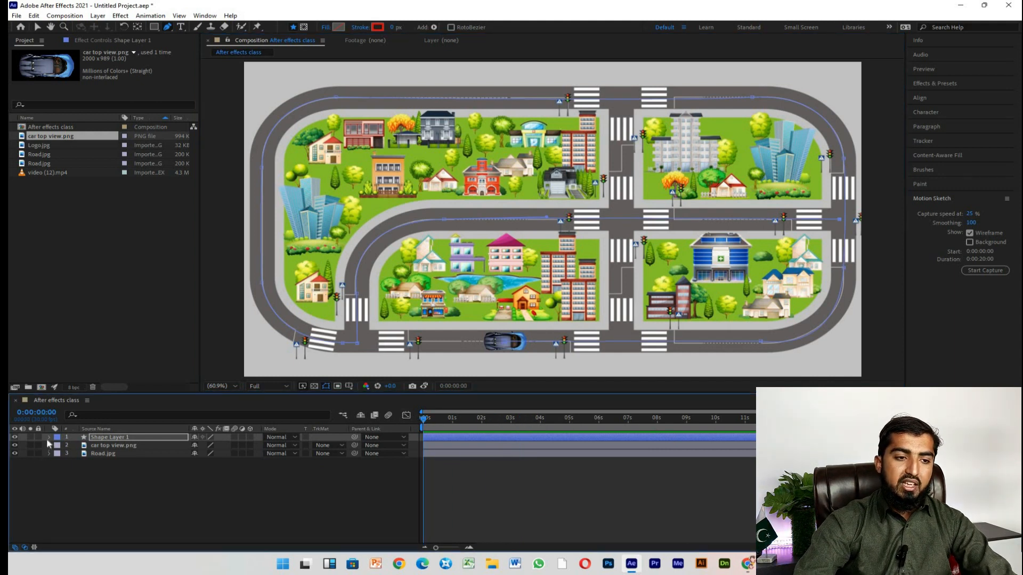
- Select Shape Layer 1 and expand its Contents in the timeline
{"action": "left_click", "coordinate": [97, 439]}
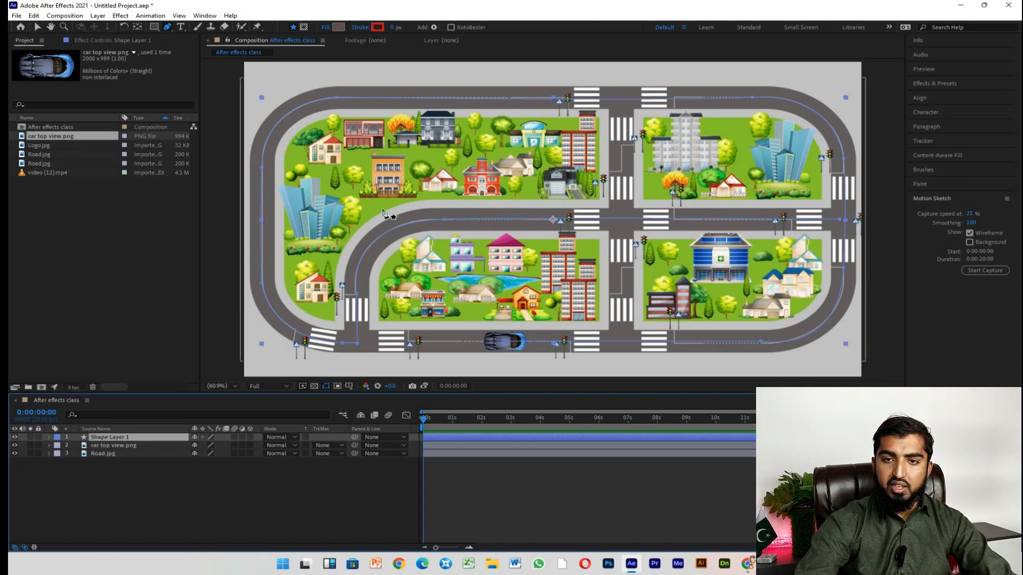
{"action": "left_click", "coordinate": [49, 438]}
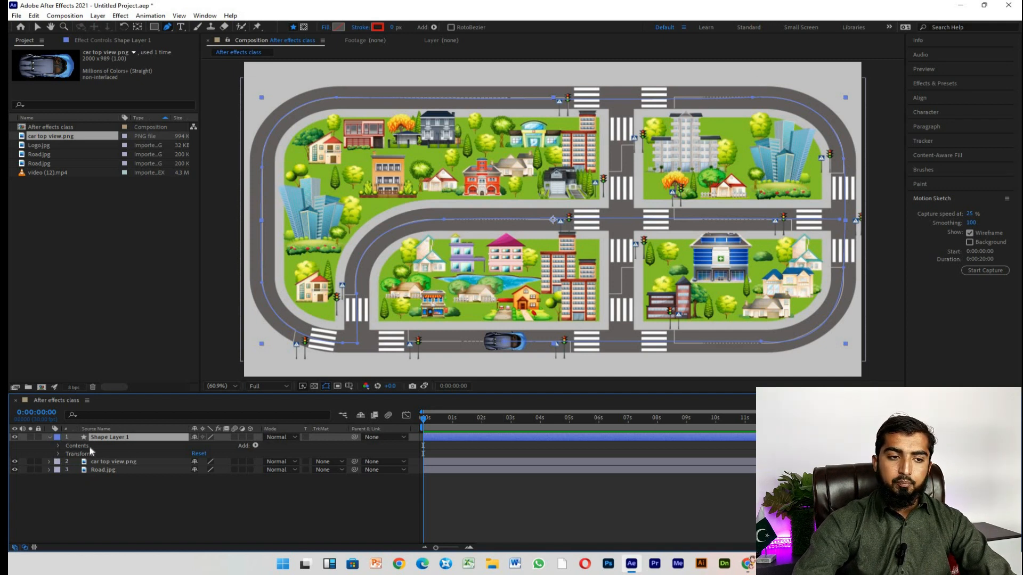
{"action": "left_click", "coordinate": [58, 446]}
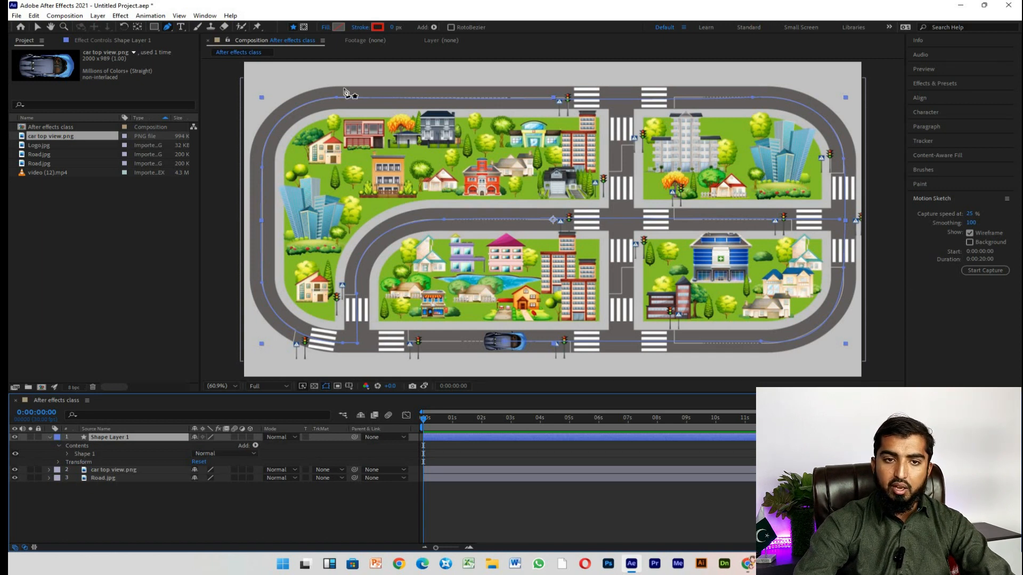
{"action": "left_click", "coordinate": [599, 197]}
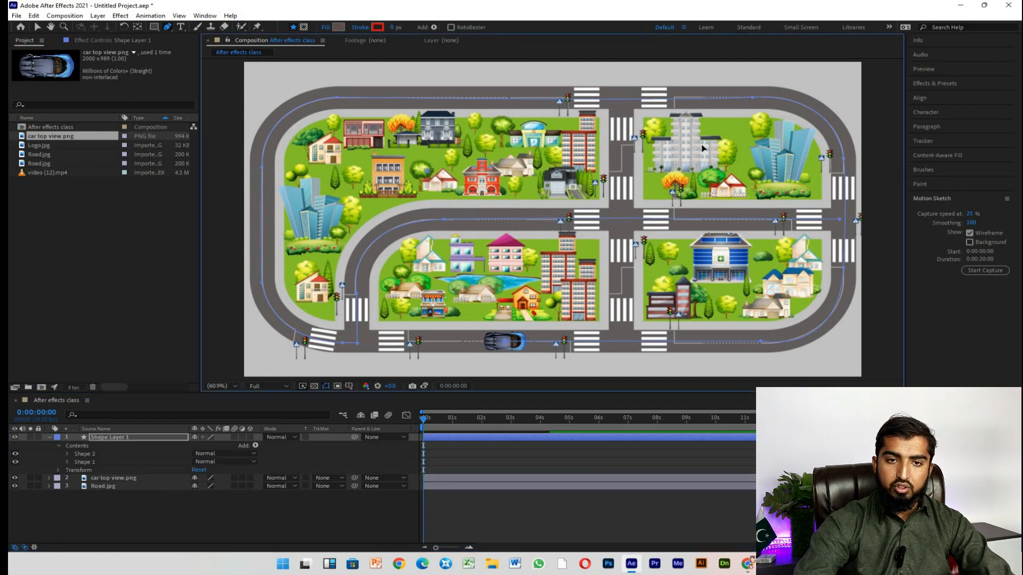
{"action": "left_click_drag", "start_coordinate": [704, 148], "coordinate": [711, 149]}
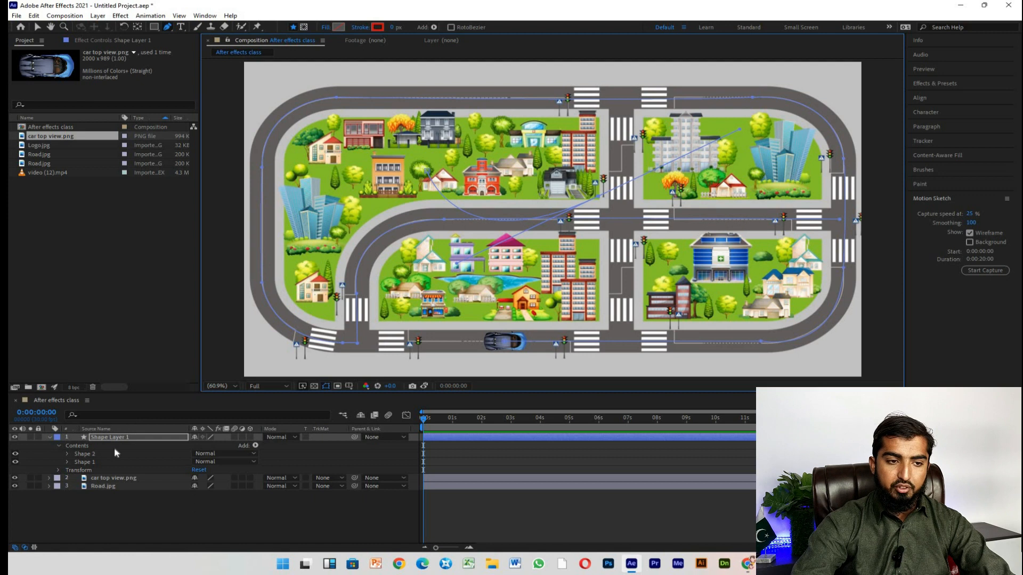
{"action": "key", "text": "Delete"}
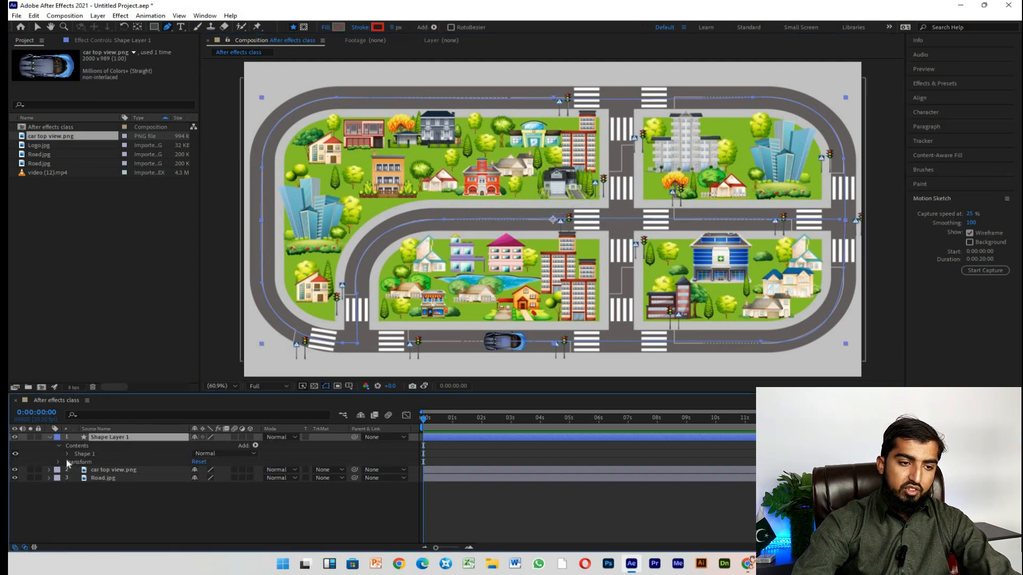
- Expand Shape 1 and its Path 1 group, and select the Path property
{"action": "left_click", "coordinate": [67, 454]}
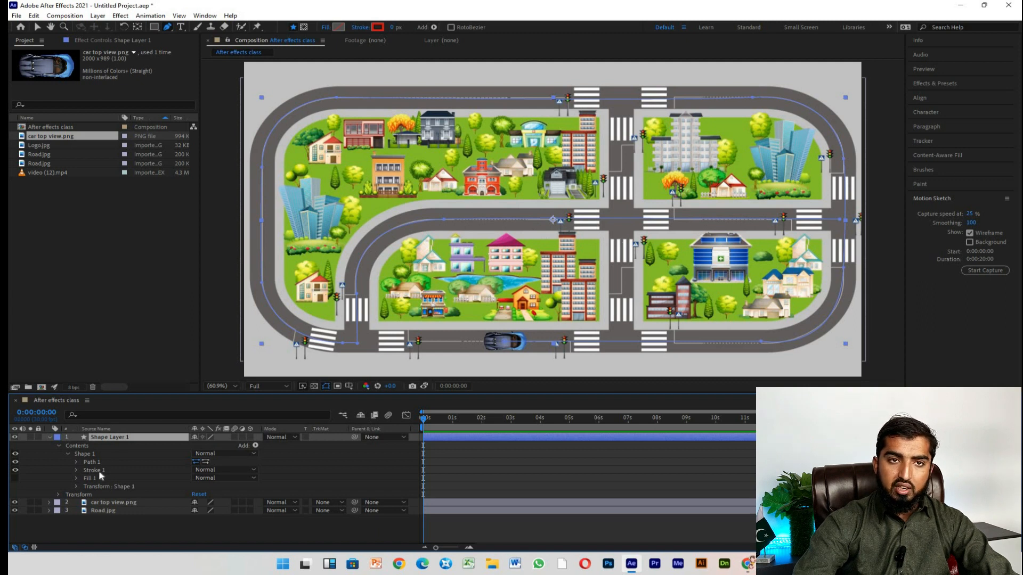
{"action": "mouse_move", "coordinate": [392, 27]}
{"action": "left_mouse_down"}
{"action": "mouse_move", "coordinate": [403, 30]}
{"action": "mouse_move", "coordinate": [355, 34]}
{"action": "left_mouse_up"}
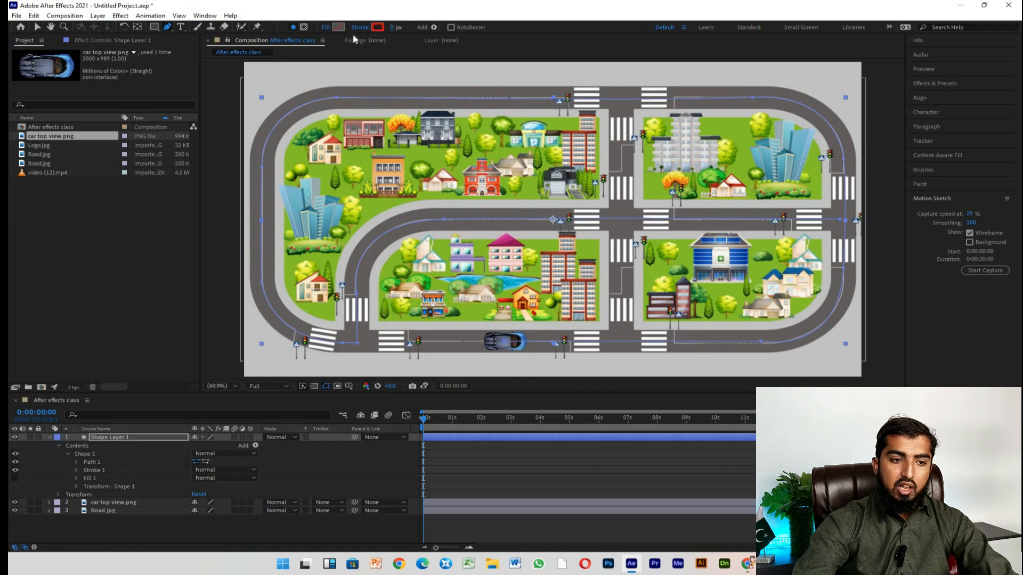
{"action": "left_click", "coordinate": [77, 462]}
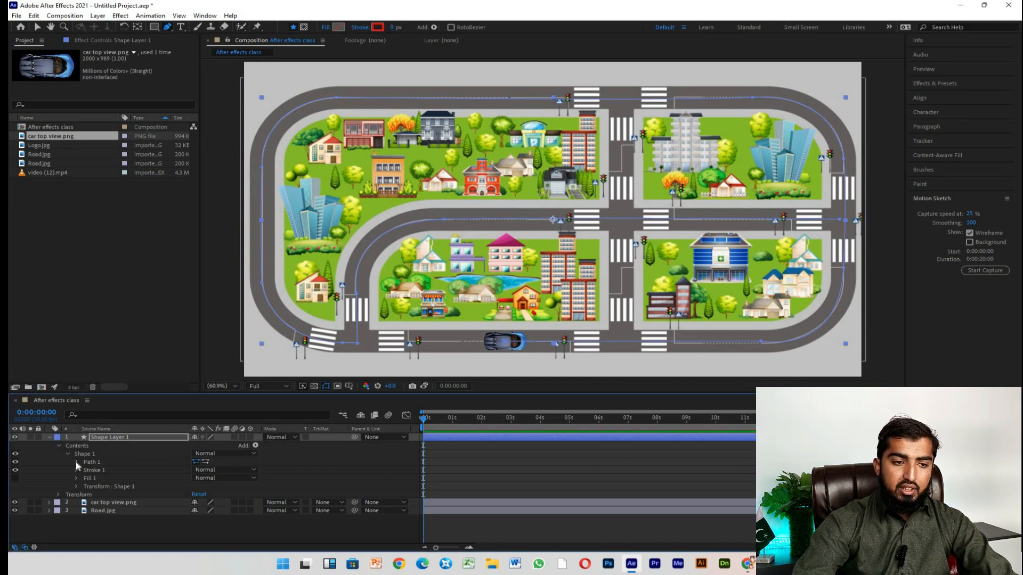
{"action": "left_click", "coordinate": [109, 470]}
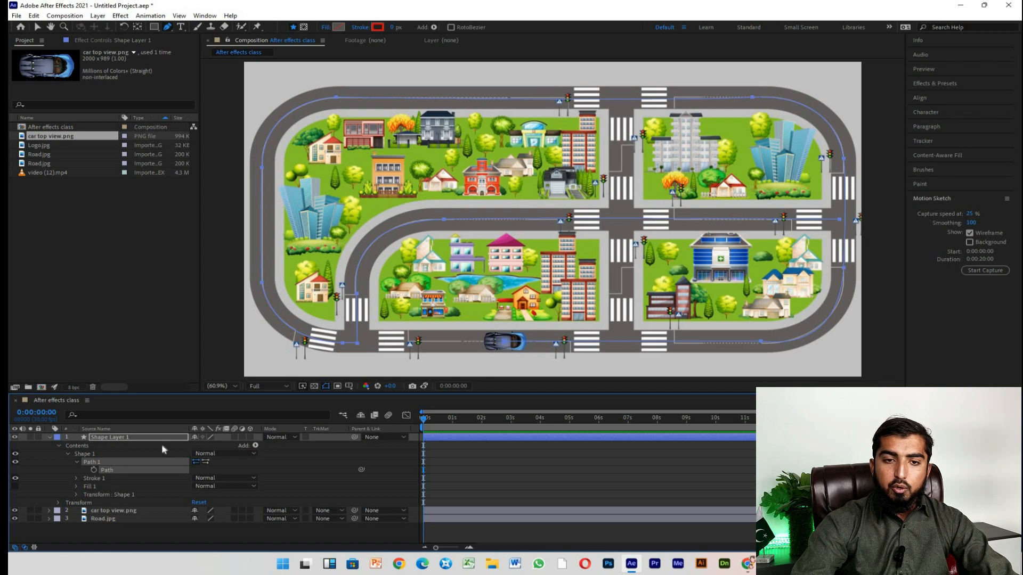
- Expand the Transform properties of the car top view.png layer to show its Position
{"action": "left_click", "coordinate": [50, 512]}
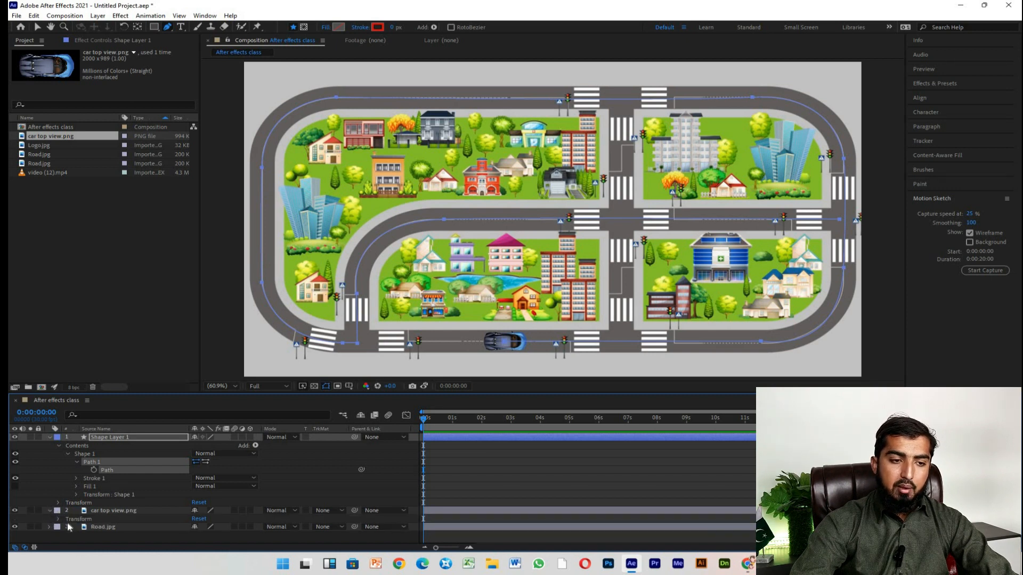
{"action": "left_click", "coordinate": [59, 519]}
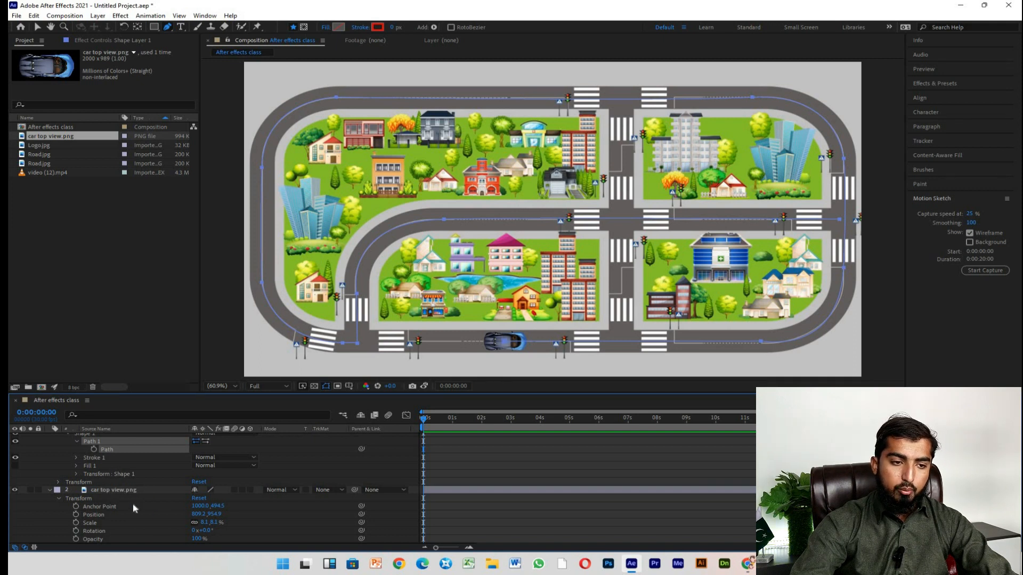
{"action": "scroll", "coordinate": [132, 503], "scroll_direction": "down", "scroll_amount": 1}
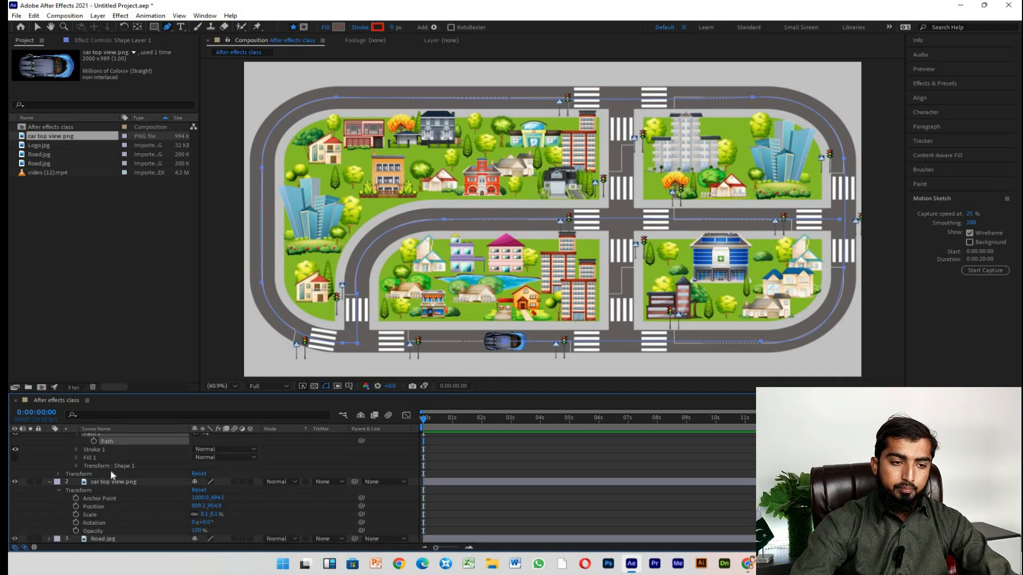
- Paste the copied path into the Position property of car top view.png, preview the motion and return the playhead to the start
{"action": "left_click", "coordinate": [106, 506]}
{"action": "key", "text": "ctrl+v"}
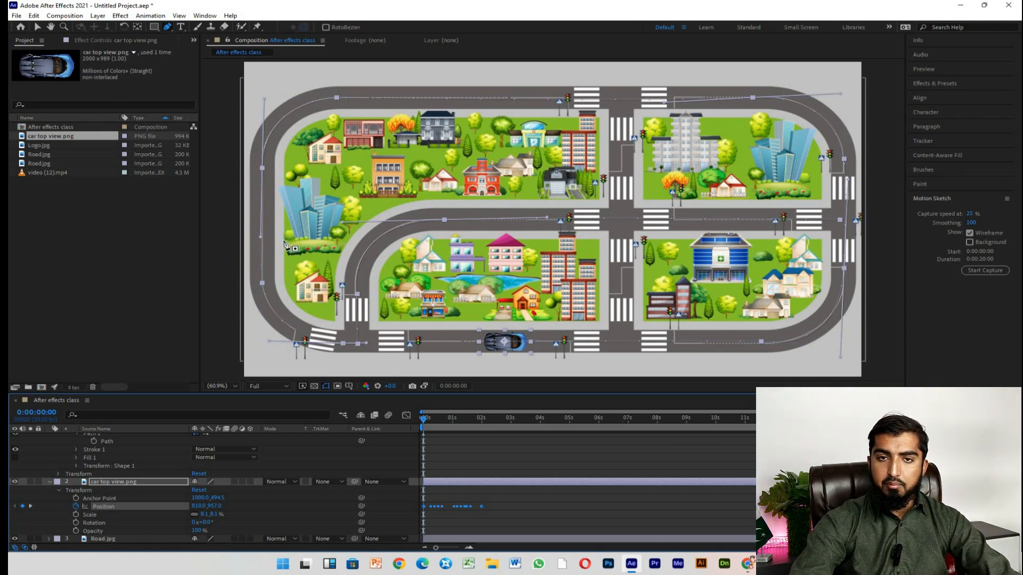
{"action": "key", "text": "space"}
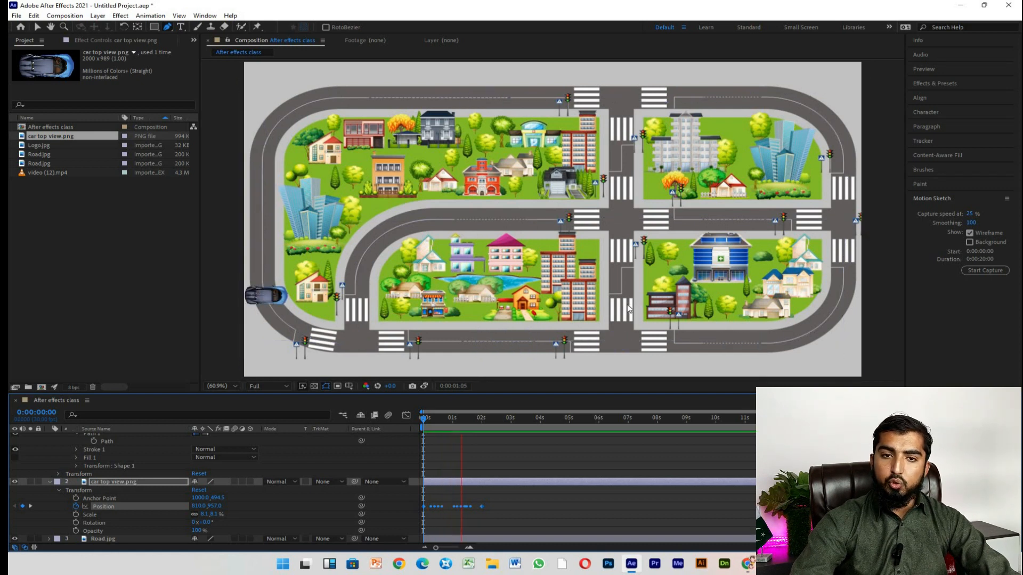
{"action": "key", "text": "space"}
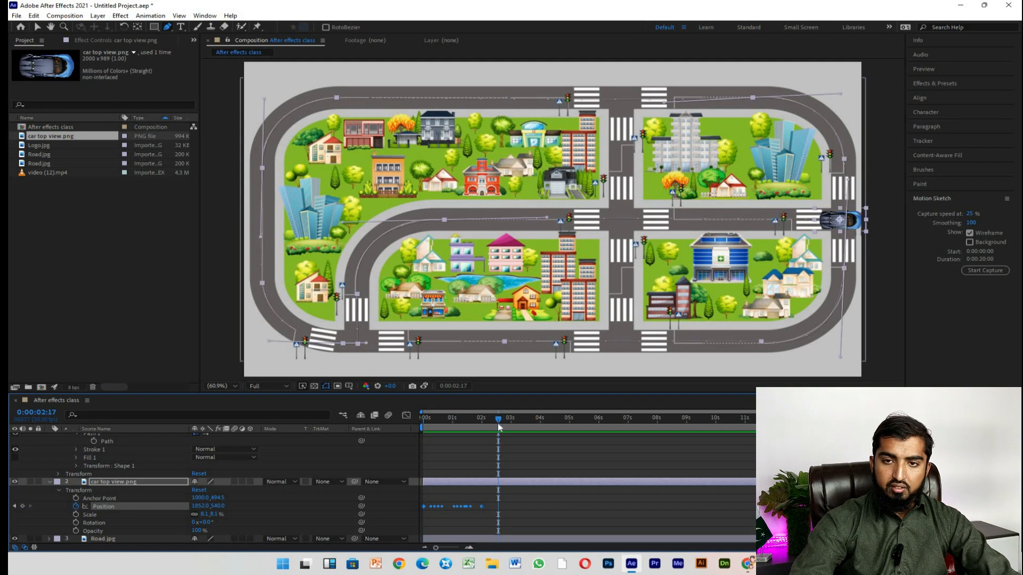
{"action": "left_click_drag", "start_coordinate": [495, 421], "coordinate": [468, 419]}
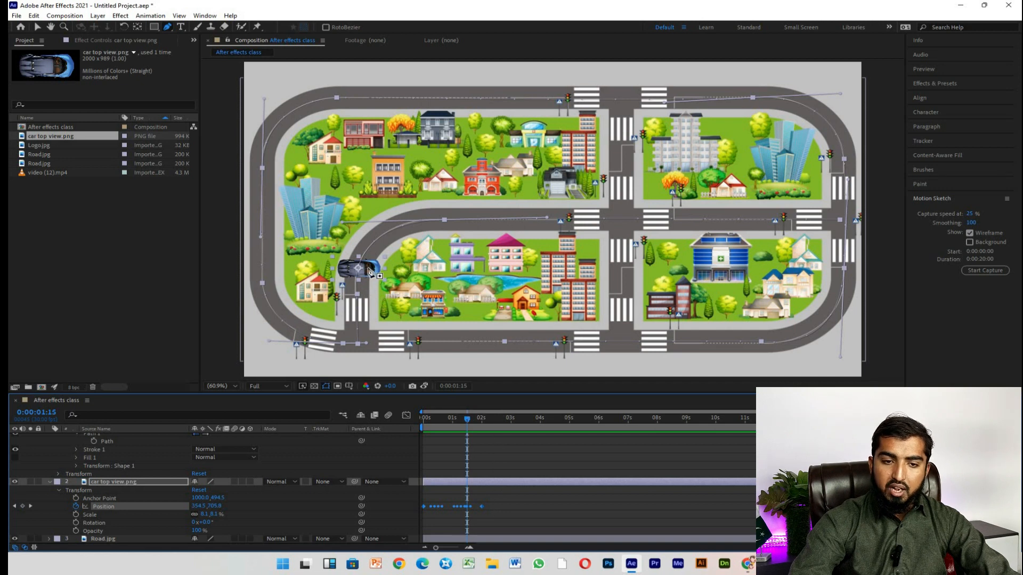
{"action": "left_click_drag", "start_coordinate": [467, 419], "coordinate": [416, 429]}
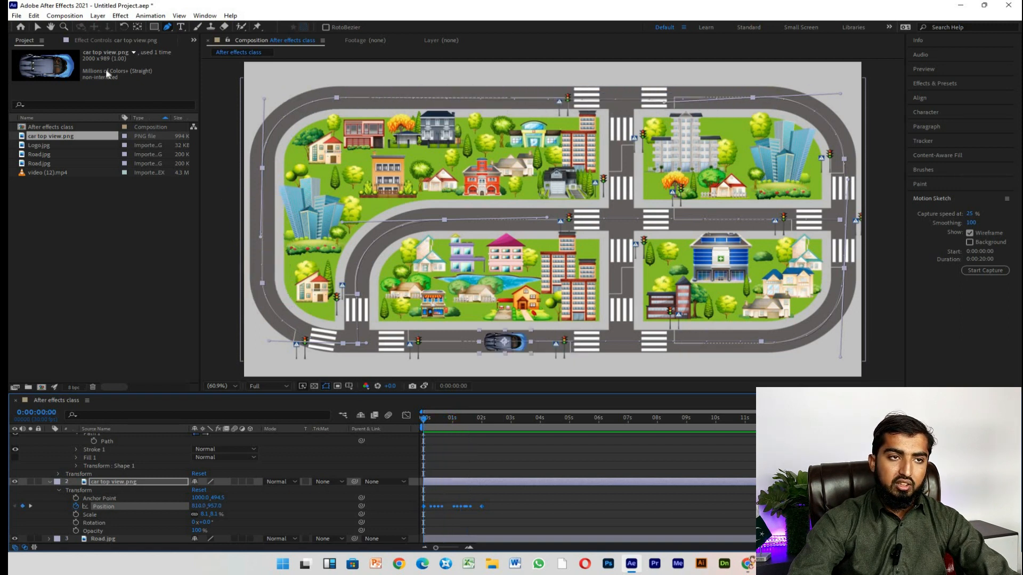
- Stretch the car layer's Position keyframes proportionally from the start so that the last one falls at about 10 seconds
{"action": "left_click", "coordinate": [37, 27]}
{"action": "left_click_drag", "start_coordinate": [510, 500], "coordinate": [661, 510]}
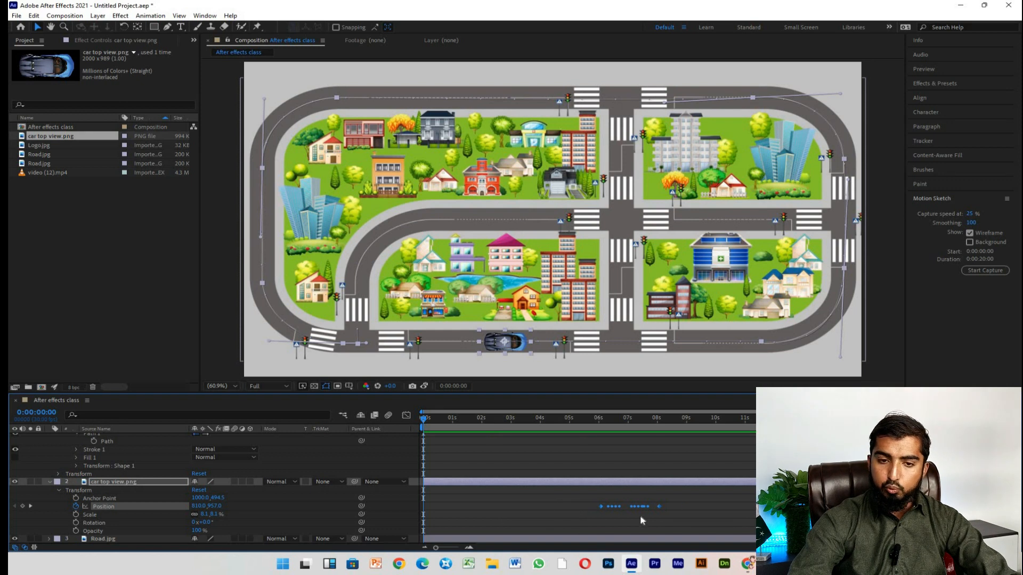
{"action": "key", "text": "ctrl+z"}
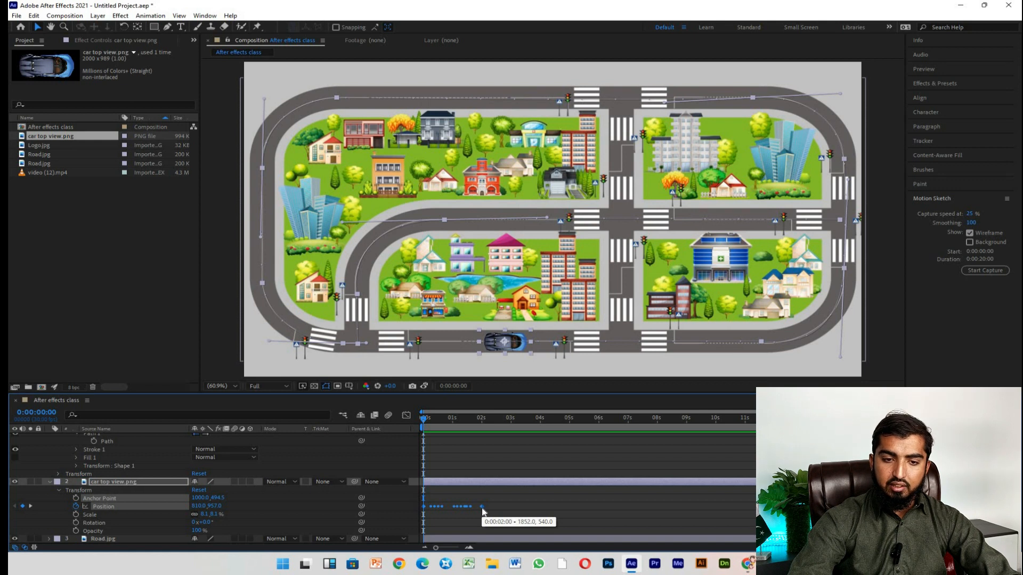
{"action": "left_click_drag", "start_coordinate": [482, 506], "coordinate": [719, 505]}
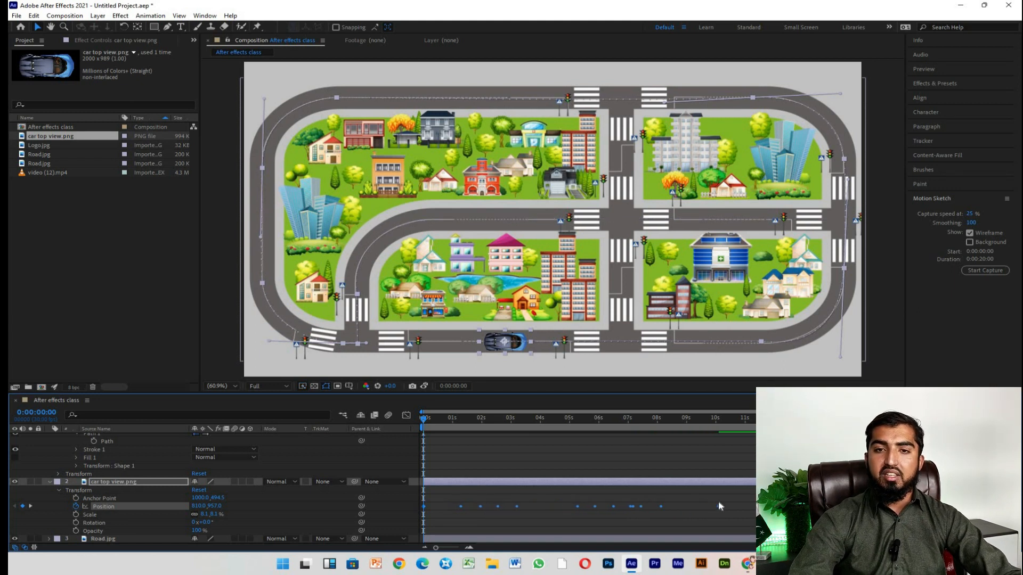
- Preview the slower car motion along the roads and return the playhead to the start
{"action": "key", "text": "space"}
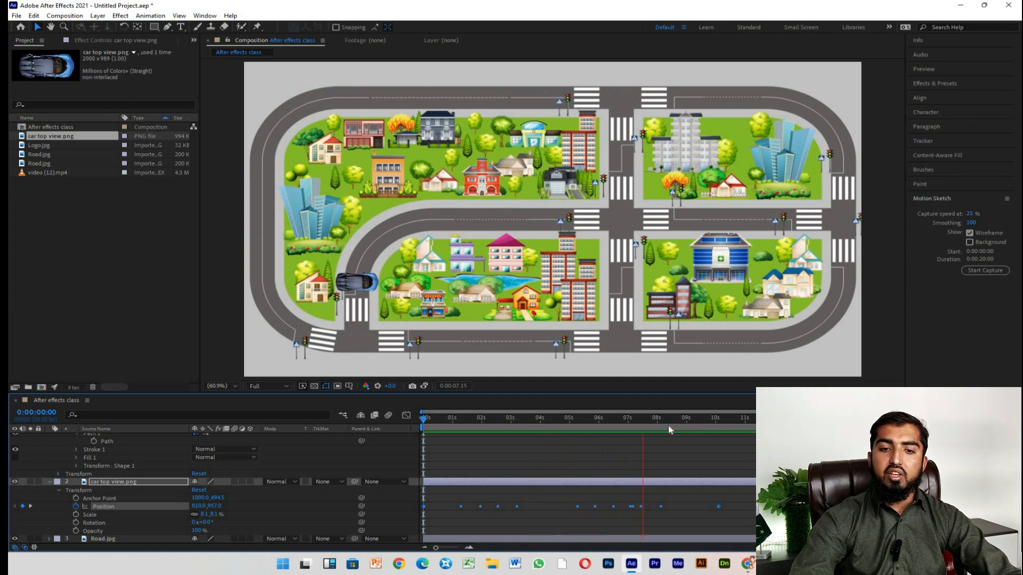
{"action": "key", "text": "space"}
{"action": "key", "text": "Home"}
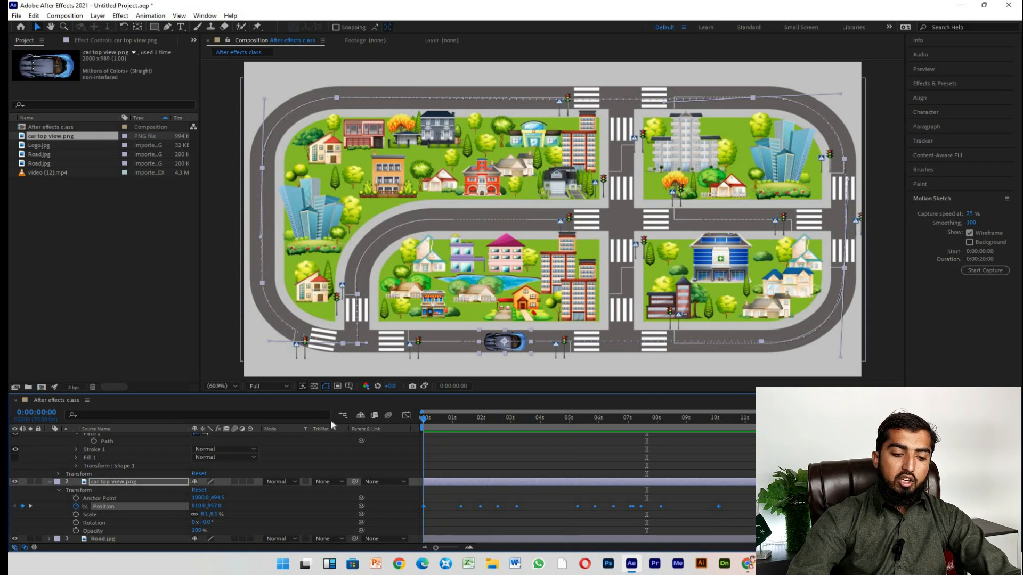
- Set the auto-orientation of the car top view.png layer to Orient Along Path and preview the car's drive to its end
{"action": "key", "text": "ctrl+alt+o"}
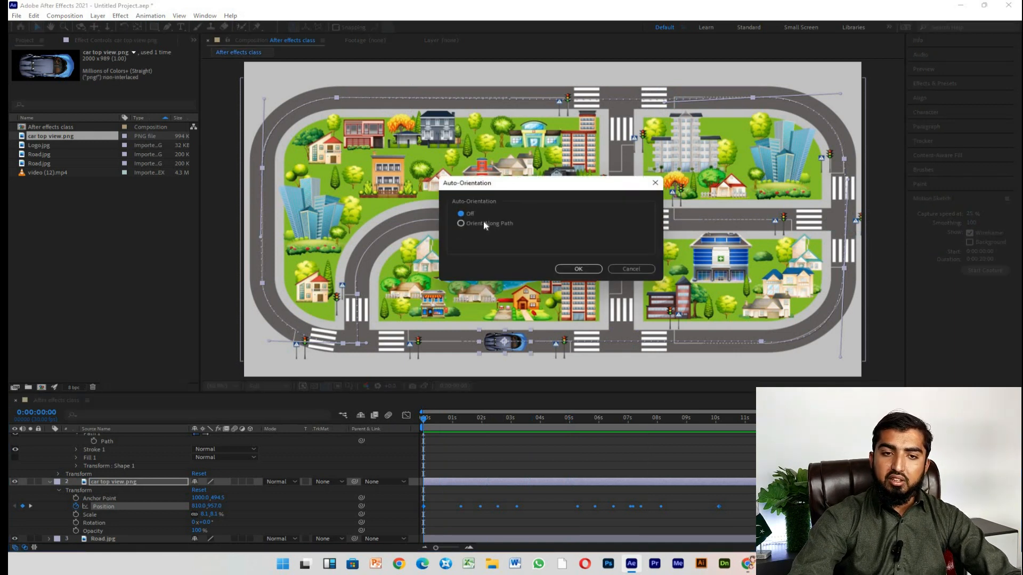
{"action": "left_click", "coordinate": [579, 269]}
{"action": "key", "text": "space"}
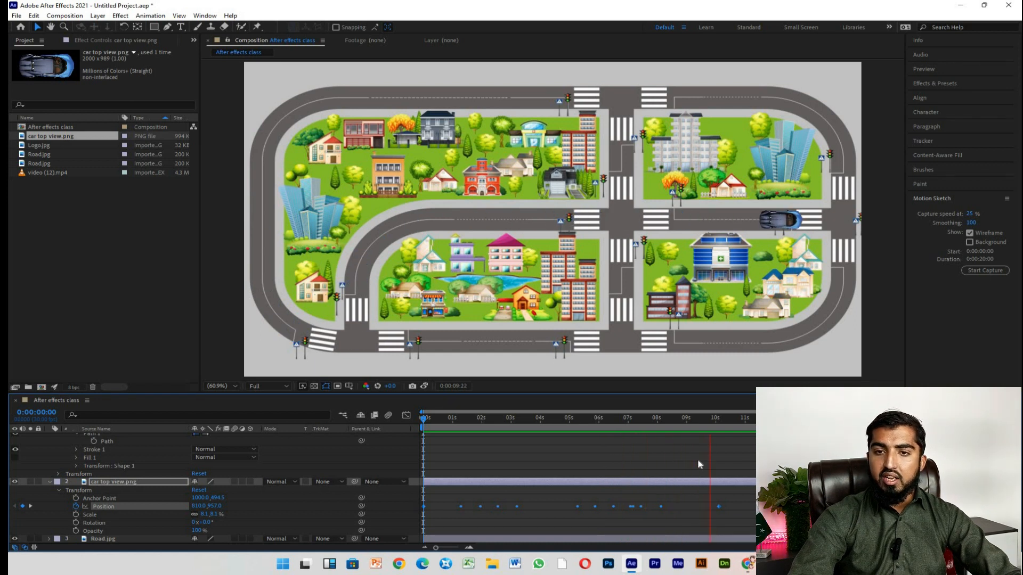
{"action": "key", "text": "space"}
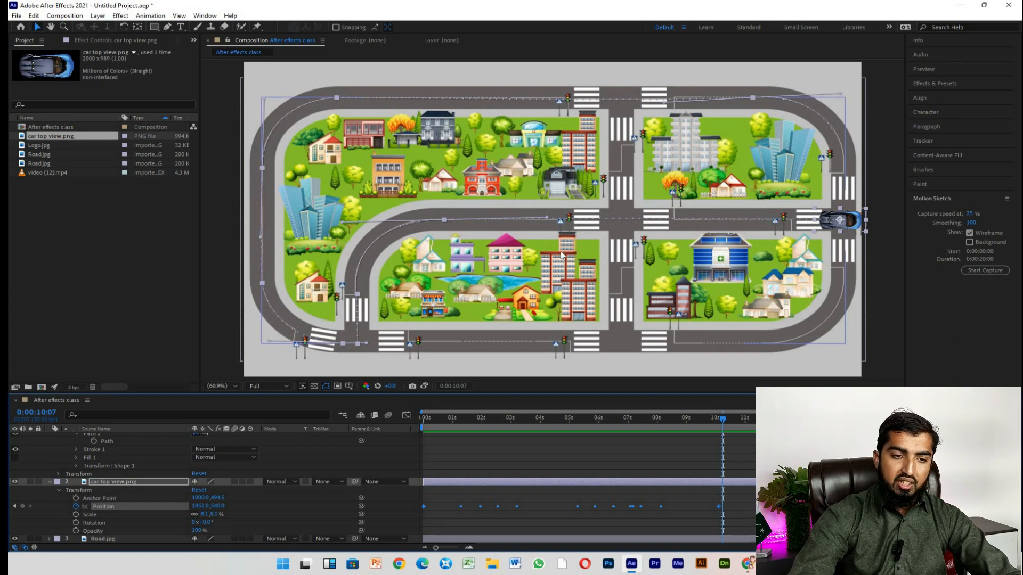
- Select the Path property of Shape Layer 1 and return the playhead to the start of the composition
{"action": "scroll", "coordinate": [133, 474], "scroll_direction": "up", "scroll_amount": 2}
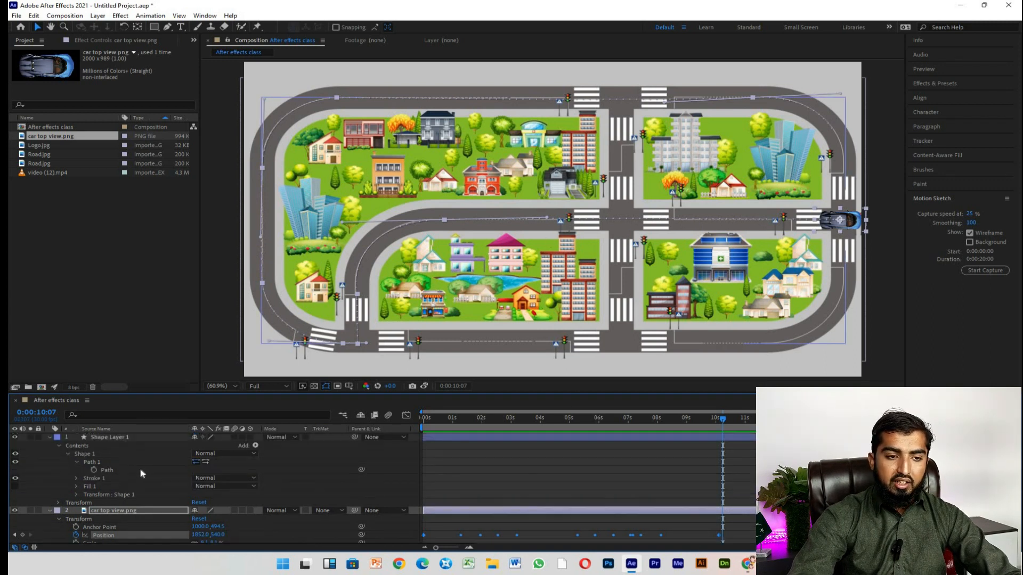
{"action": "left_click", "coordinate": [122, 469]}
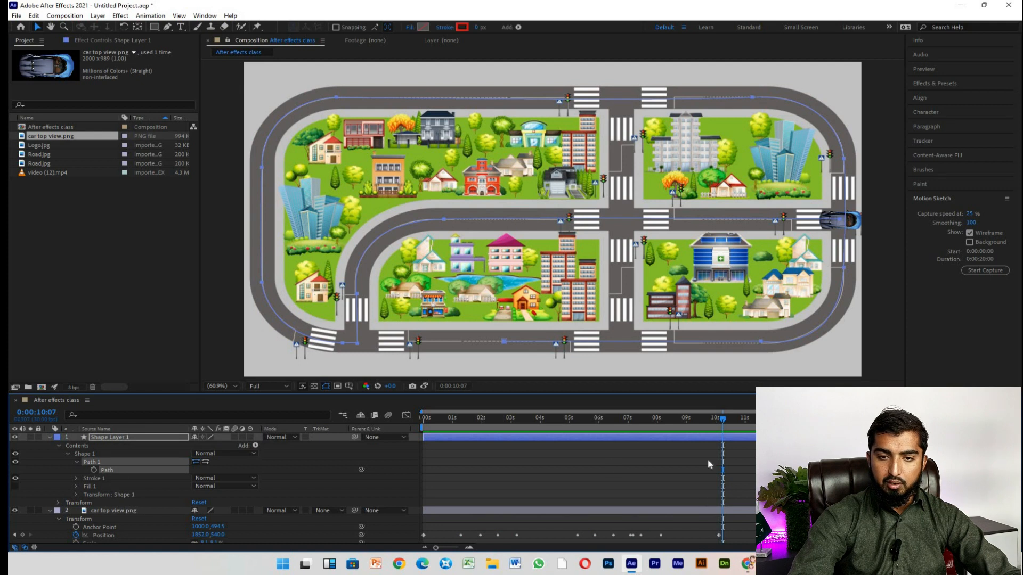
{"action": "left_click_drag", "start_coordinate": [723, 419], "coordinate": [363, 424]}
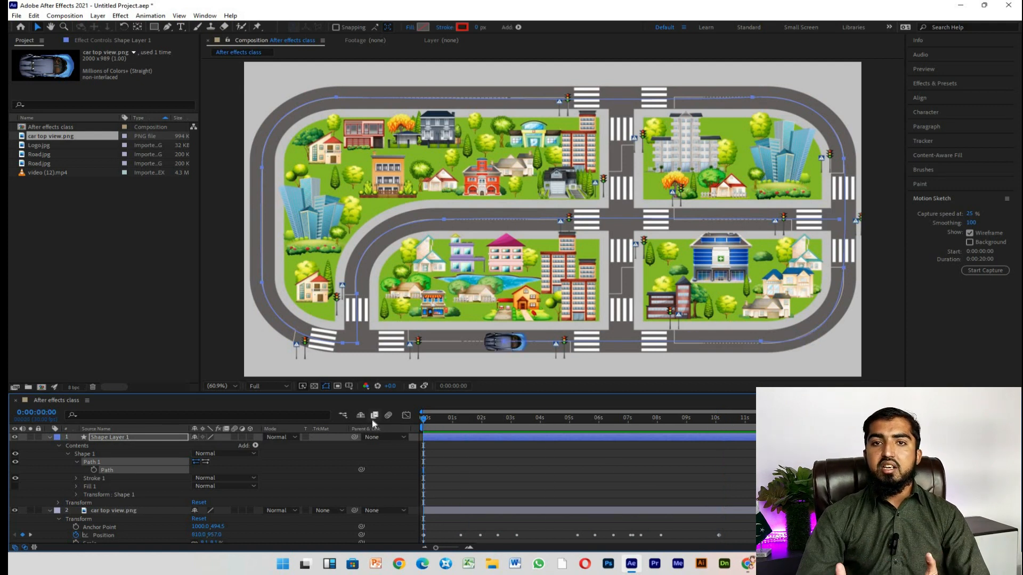